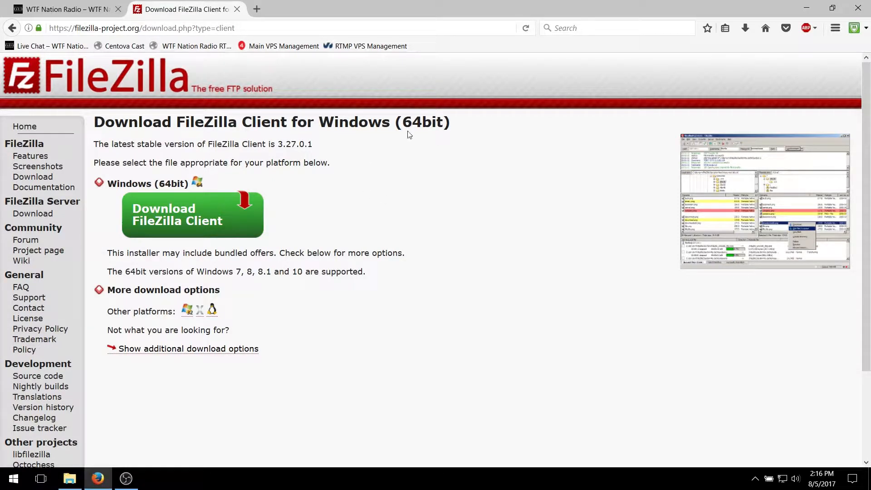
Step: Try to download the FileZilla Client installer for 64-bit Windows
left_click(158, 218)
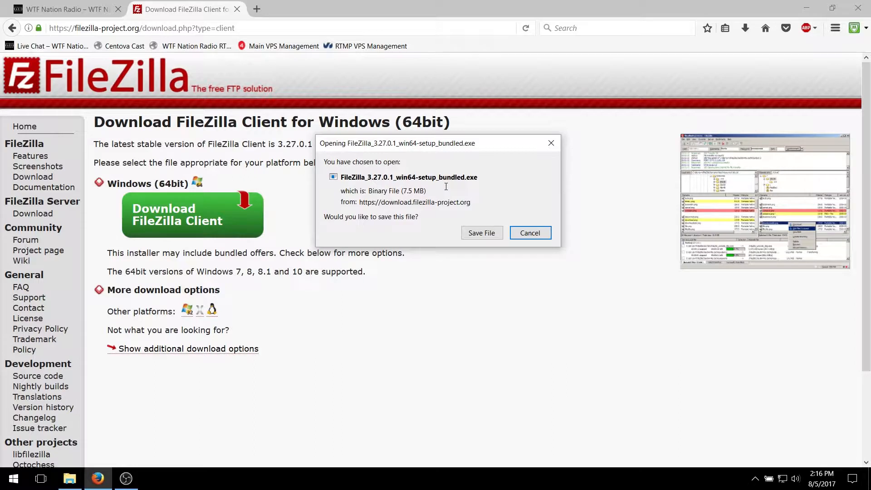
left_click(527, 233)
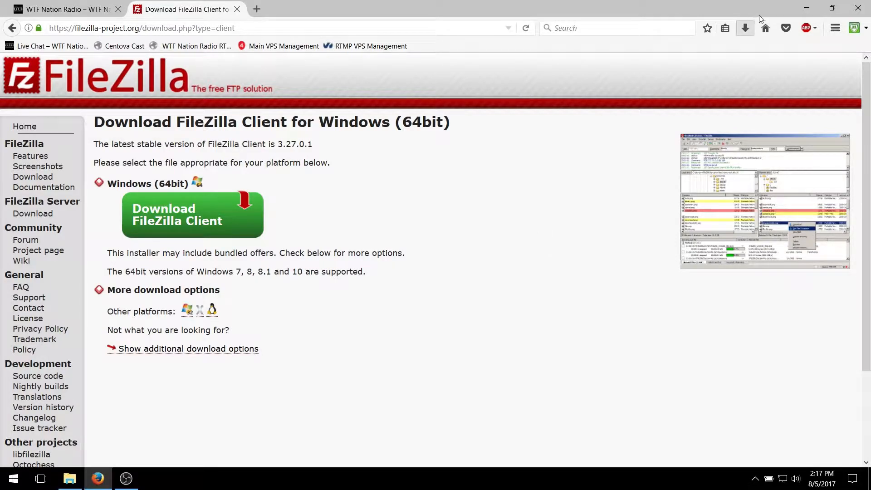
Step: Minimise the browser and launch FileZilla from the desktop
left_click(806, 7)
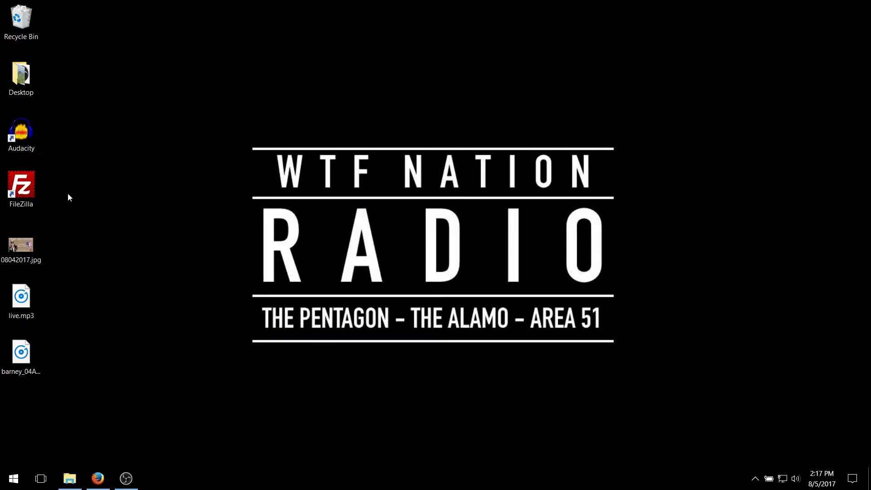
left_click(15, 184)
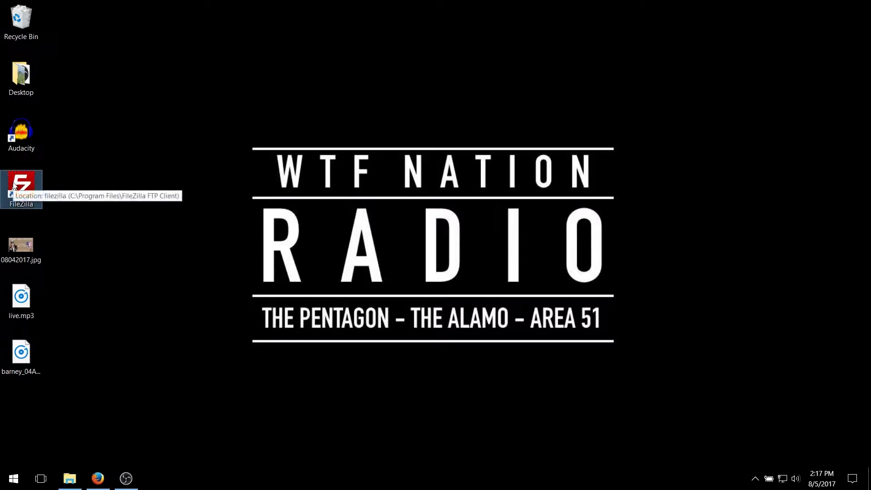
double_click(20, 184)
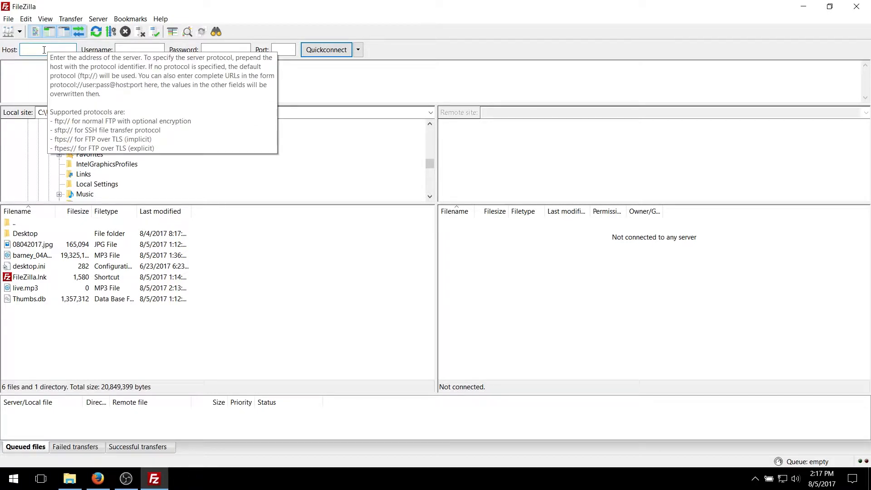
Step: Connect to the host wtfnationradio.com with Quickconnect, entering the account's username and password and leaving the port empty
type("wt")
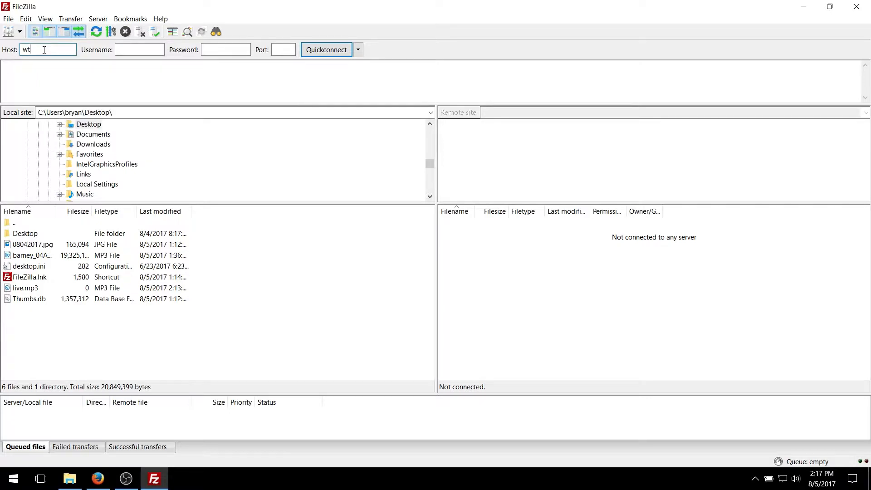
type("fnationradio.com")
key("Tab")
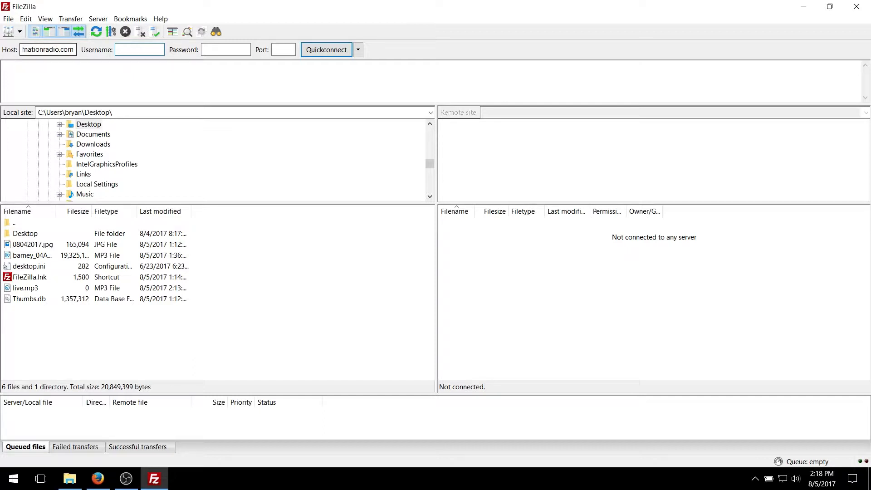
type("barney")
key("Tab")
type("••••••")
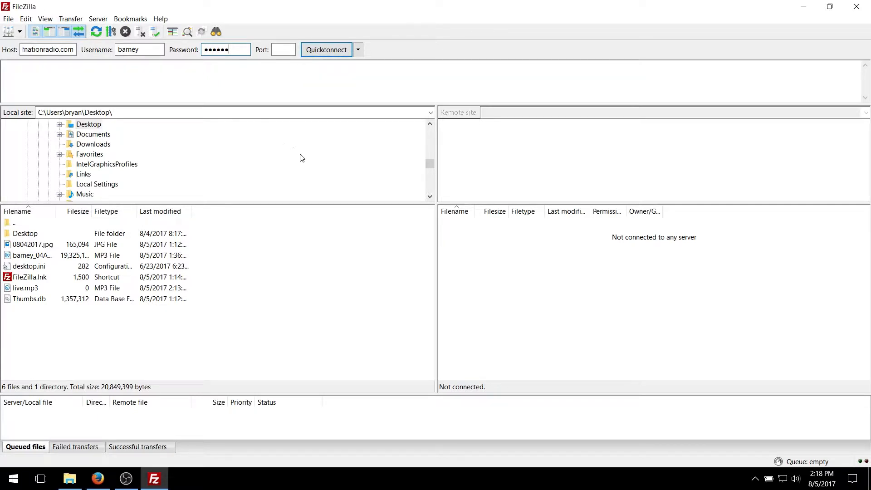
left_click(324, 55)
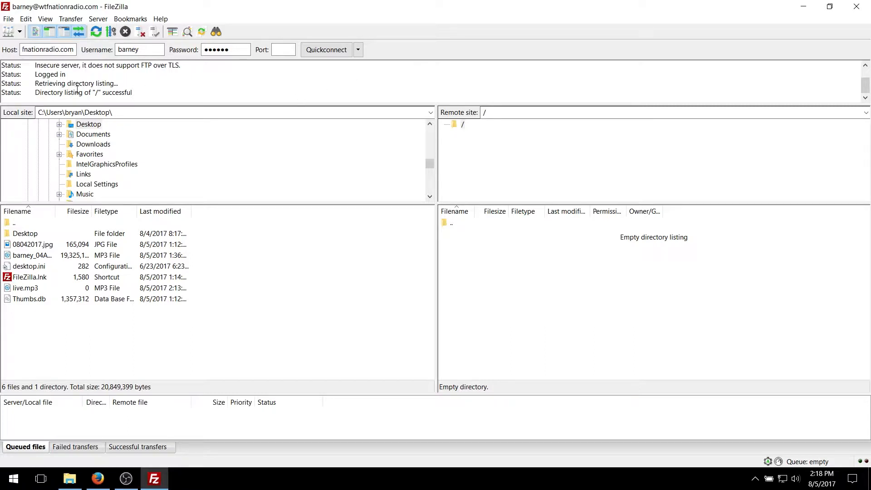
Step: Review the login and directory listing messages in the connection log and the start of the local folder tree
left_click_drag(71, 91, 97, 90)
left_click(214, 91)
left_click_drag(22, 76, 68, 75)
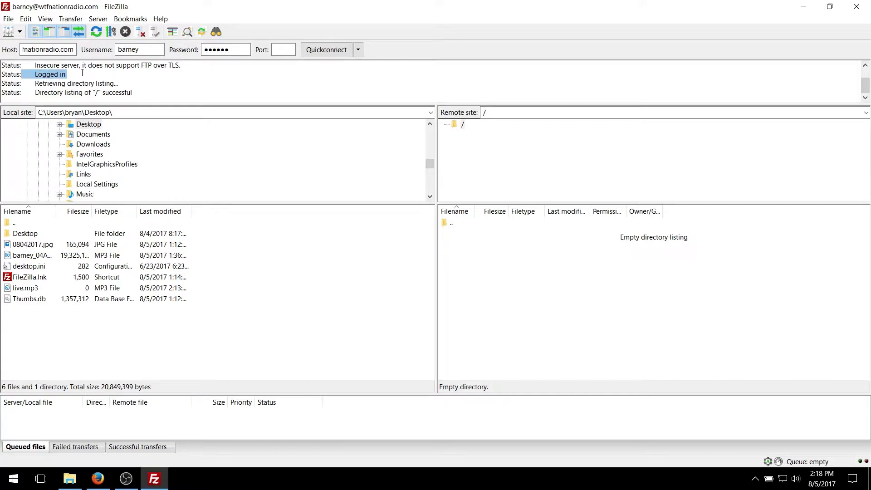
left_click(66, 75)
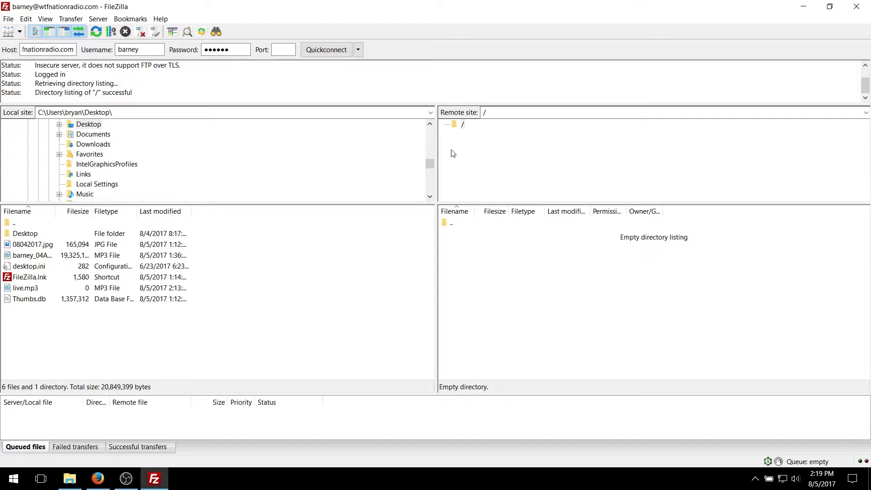
left_click_drag(429, 167, 427, 129)
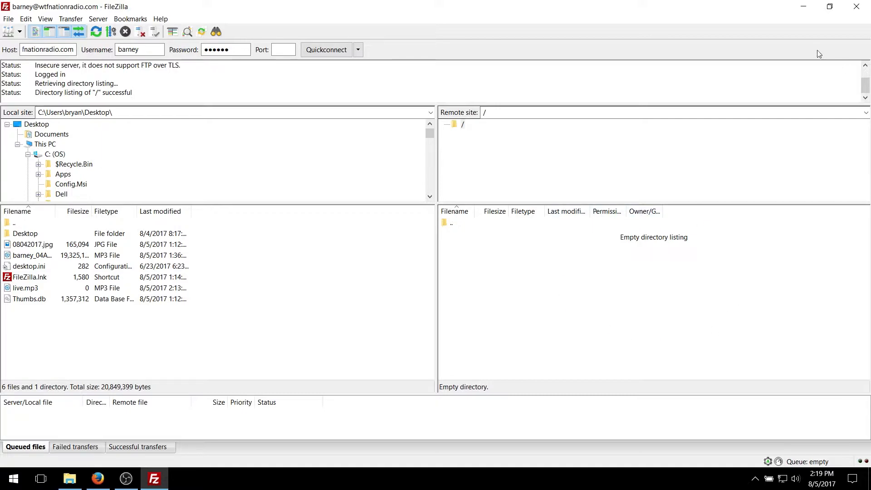
left_click(829, 13)
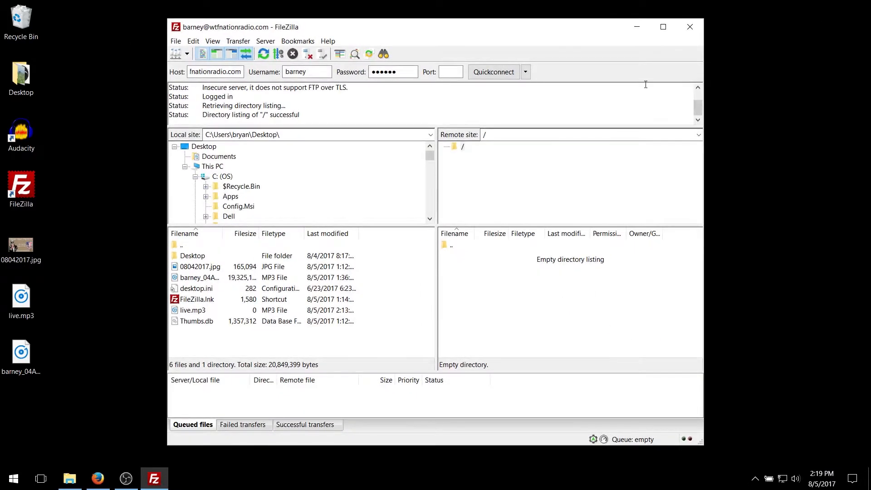
left_click_drag(503, 31, 527, 26)
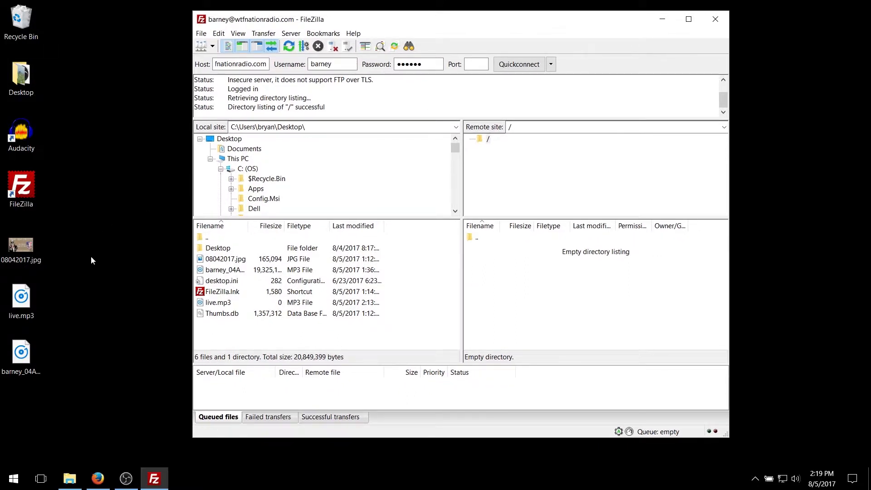
mouse_move(22, 350)
left_mouse_down()
mouse_move(190, 294)
mouse_move(594, 285)
mouse_move(294, 343)
mouse_move(53, 368)
mouse_move(64, 366)
mouse_move(26, 357)
left_mouse_up()
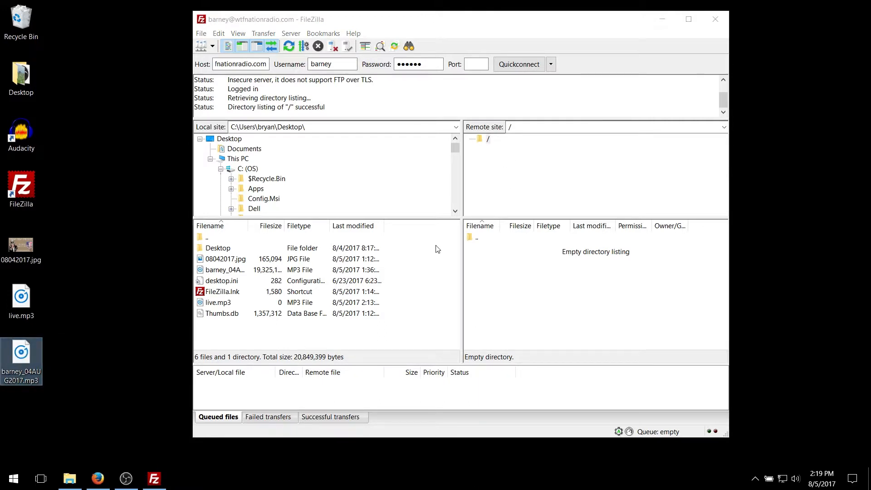
left_click(689, 19)
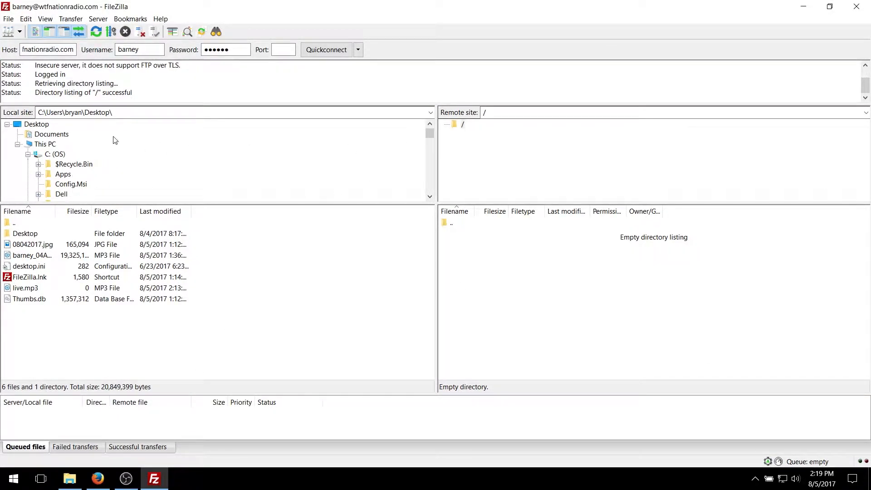
Step: Upload barney_04AUG2017.mp3 from the local Desktop folder to the remote root folder and check the successful transfers list
left_click(28, 127)
left_click(26, 257)
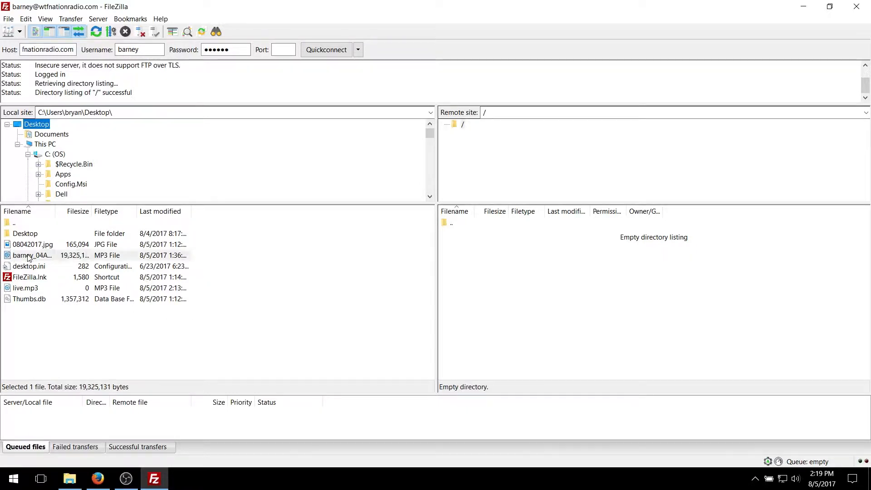
left_click_drag(26, 257, 74, 260)
right_click(74, 259)
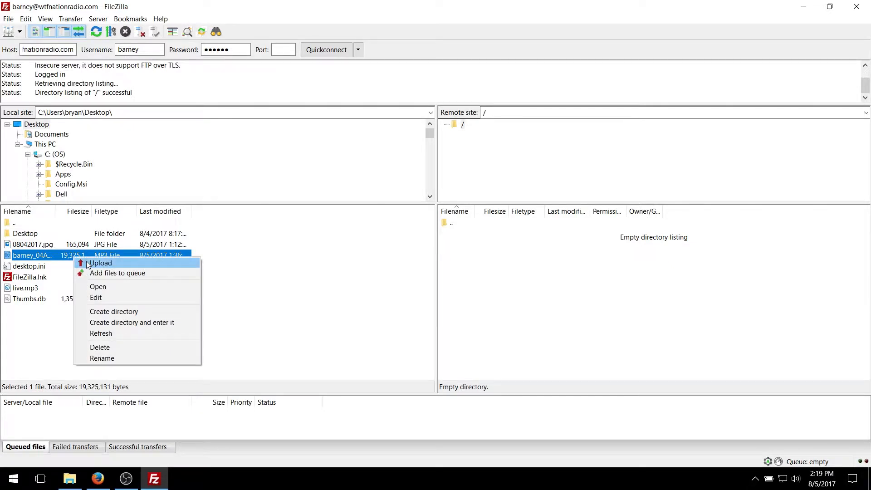
left_click(87, 263)
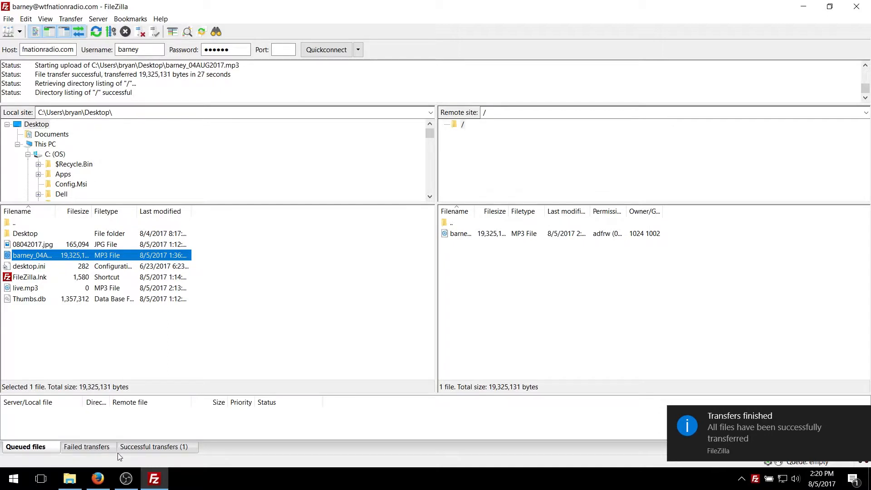
left_click(161, 447)
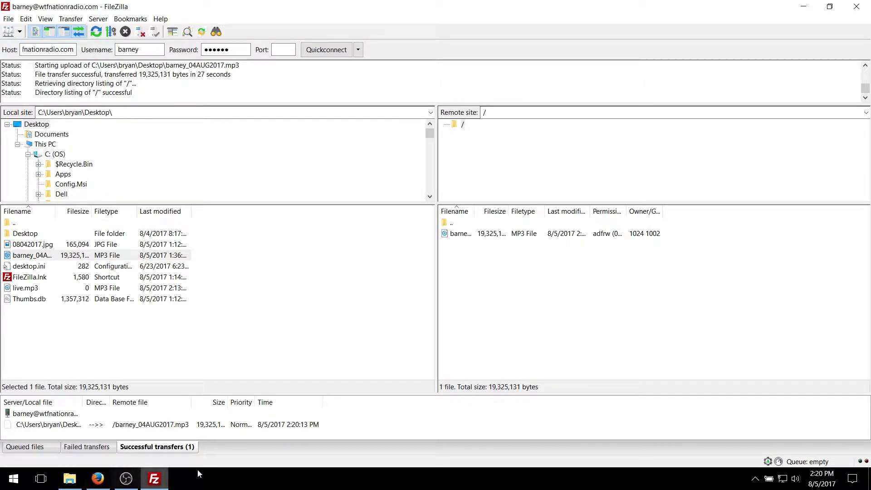
left_click(491, 239)
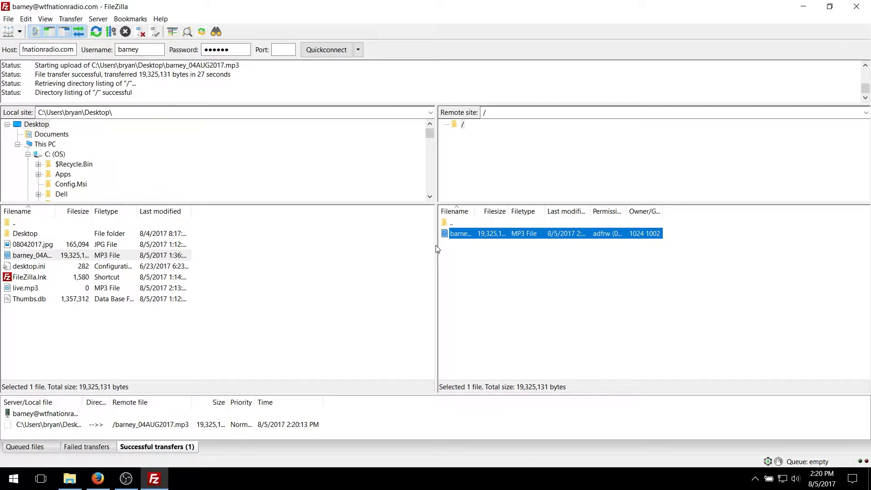
left_click(101, 258)
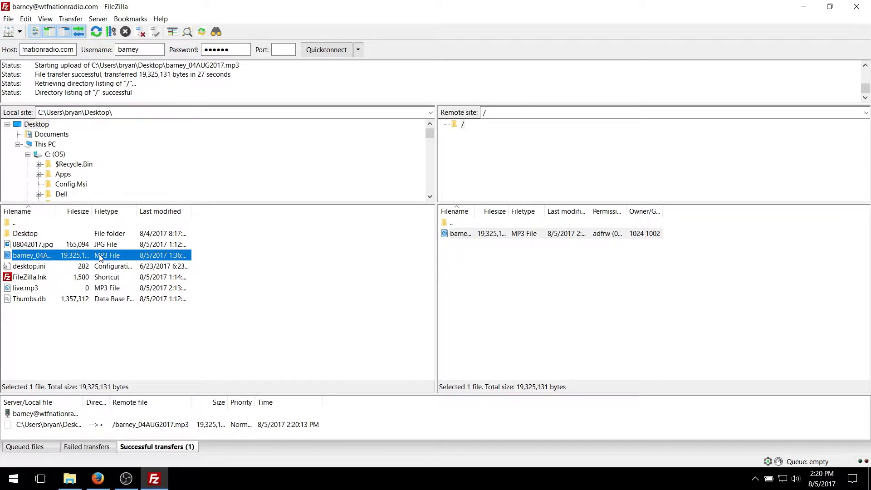
right_click(100, 255)
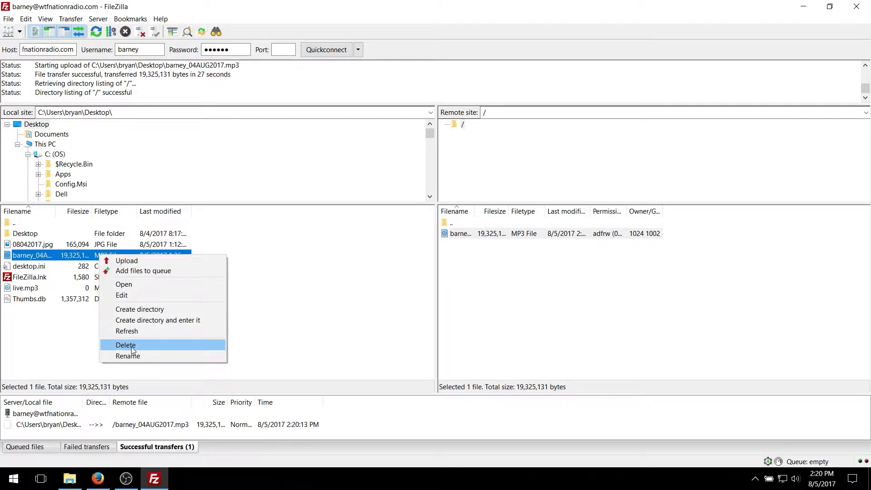
left_click(62, 260)
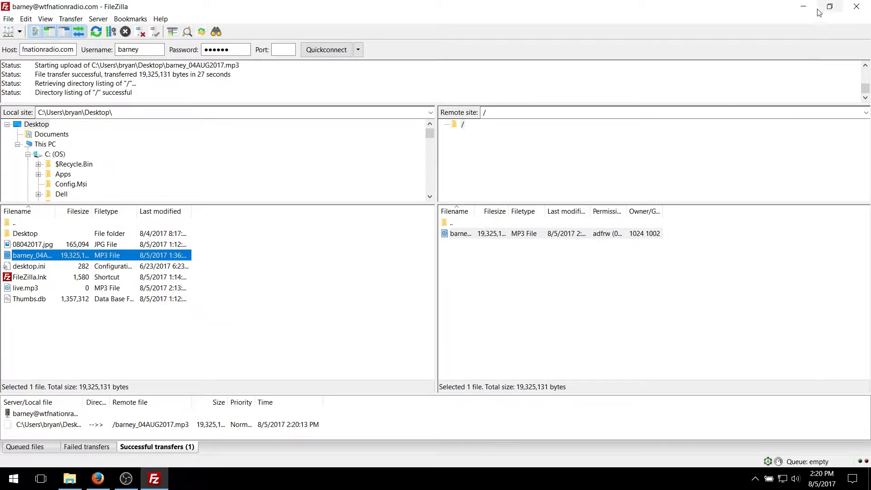
Step: Minimise FileZilla and delete barney_04AUG2017.mp3 from the Windows desktop
left_click(804, 7)
left_click(32, 351)
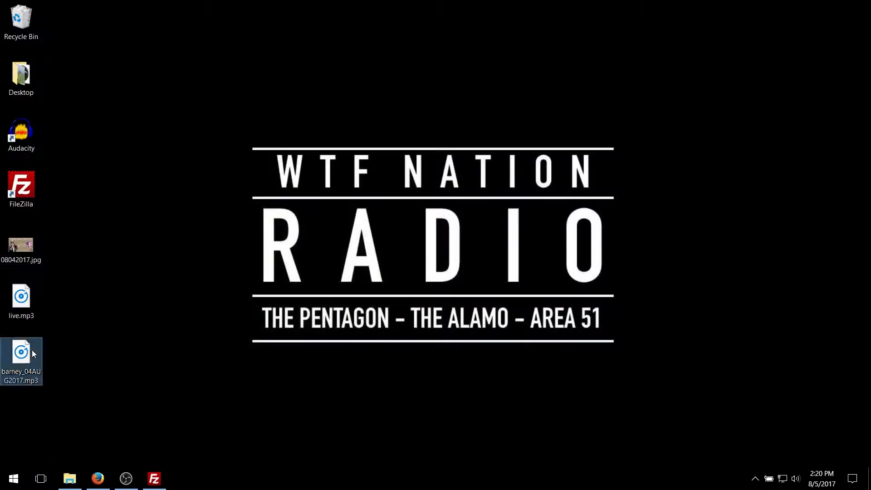
key("Delete")
left_click(195, 360)
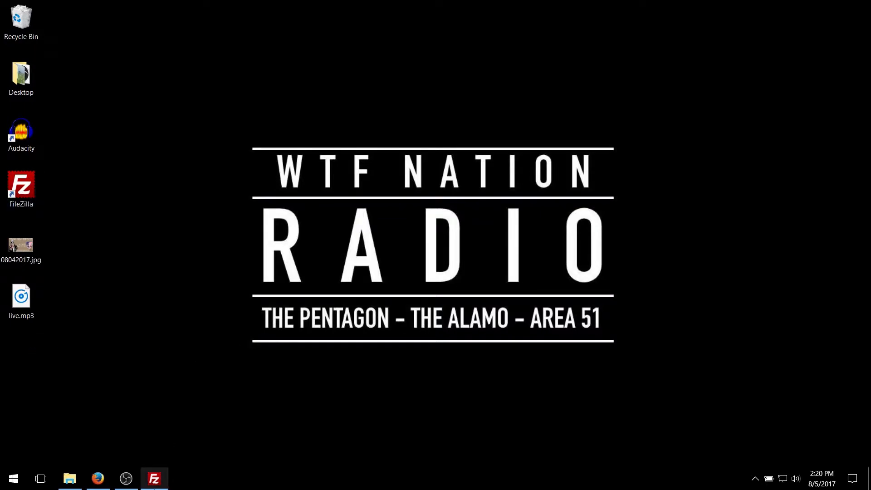
Step: Close and relaunch FileZilla, and reconnect to wtfnationradio.com using its saved Quickconnect history entry
left_click(155, 479)
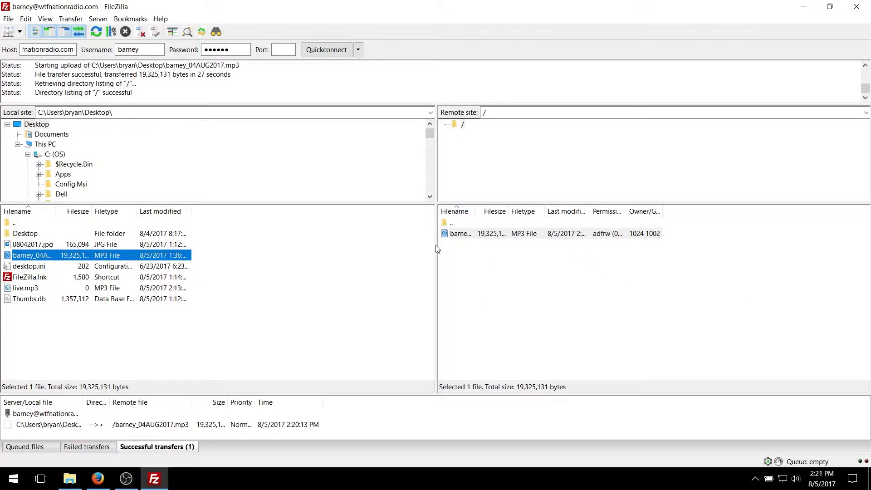
left_click(858, 8)
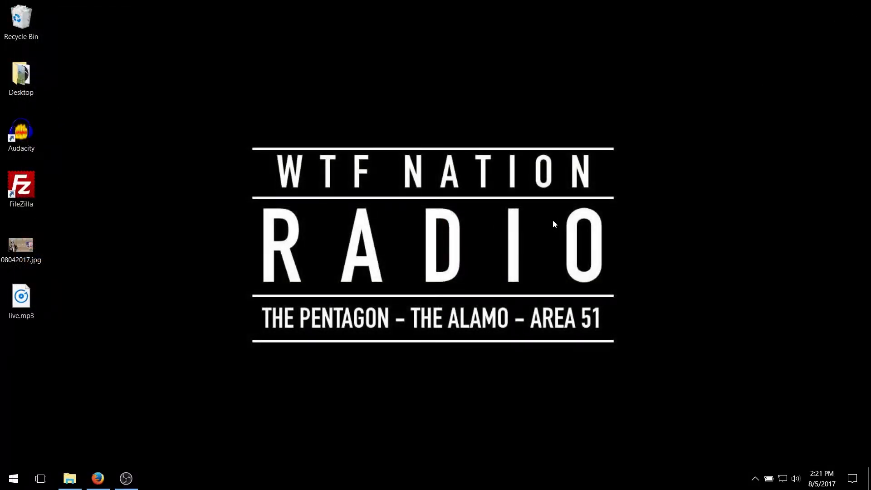
double_click(35, 191)
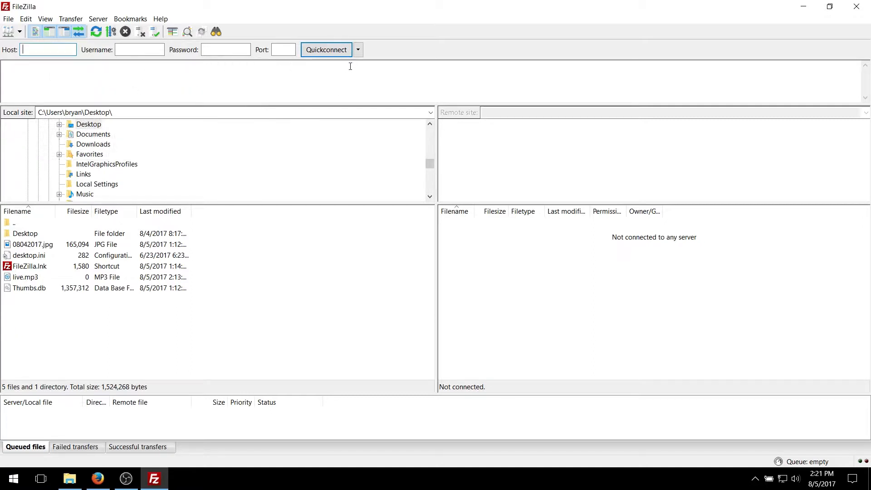
left_click(359, 52)
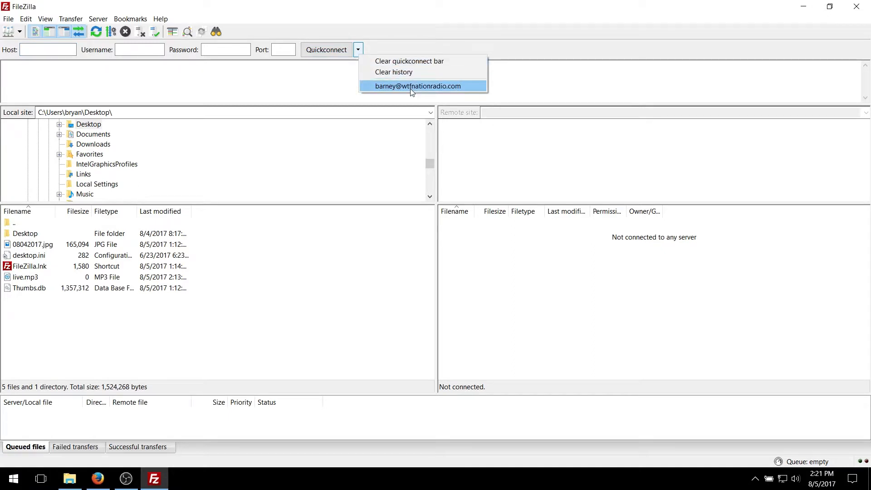
left_click(358, 51)
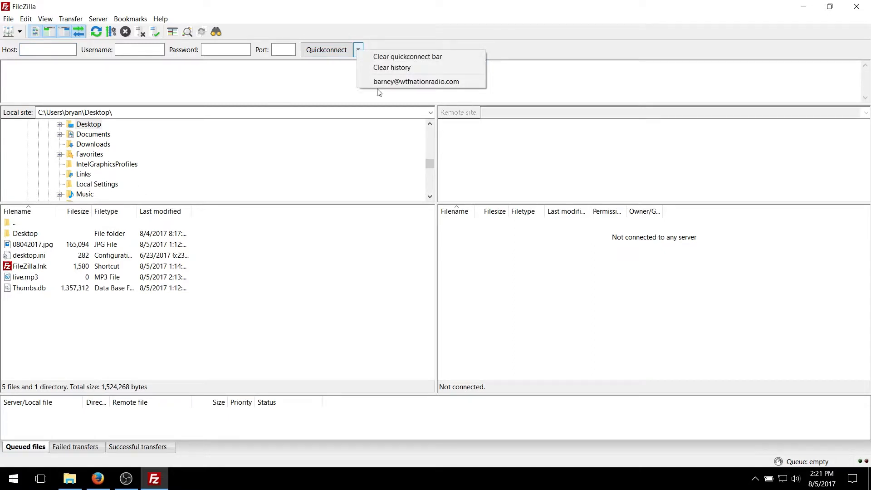
left_click(414, 83)
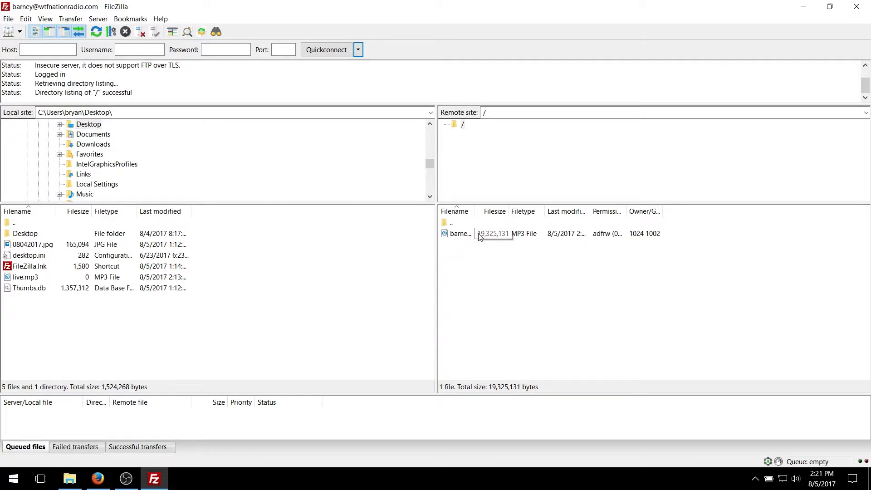
Step: Select the uploaded MP3 in the remote root folder and view the file actions available for it
left_click(551, 233)
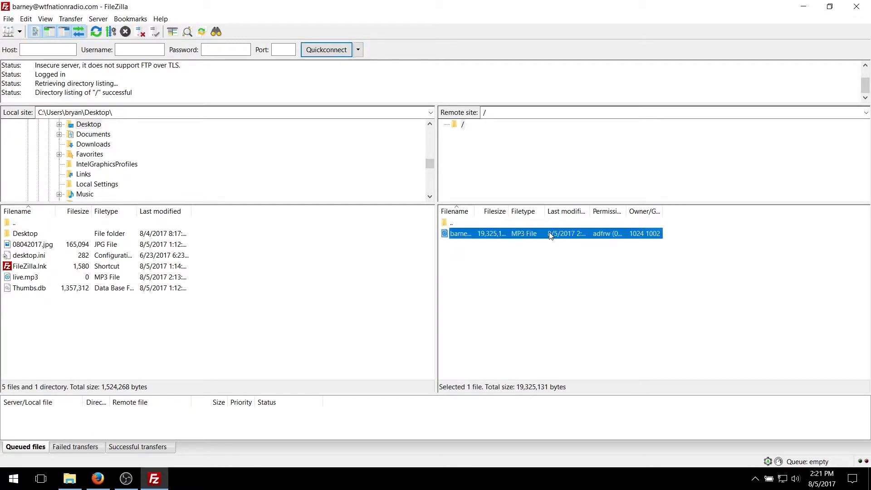
right_click(520, 235)
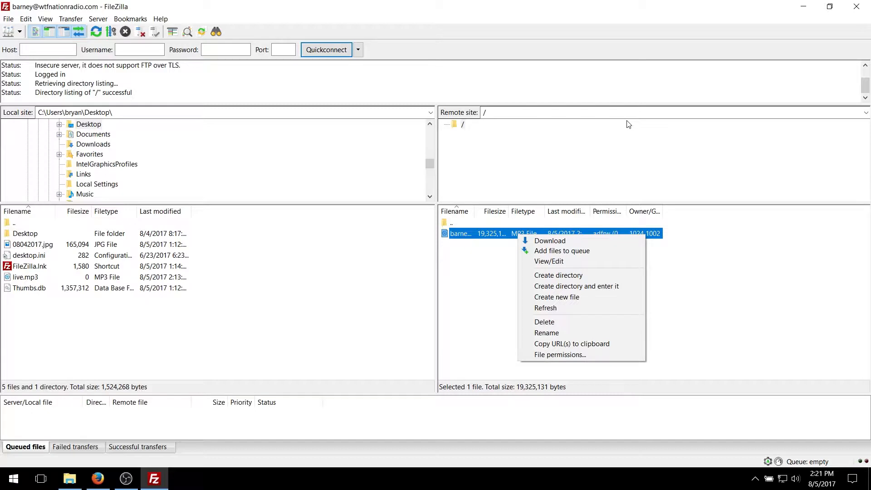
left_click(778, 38)
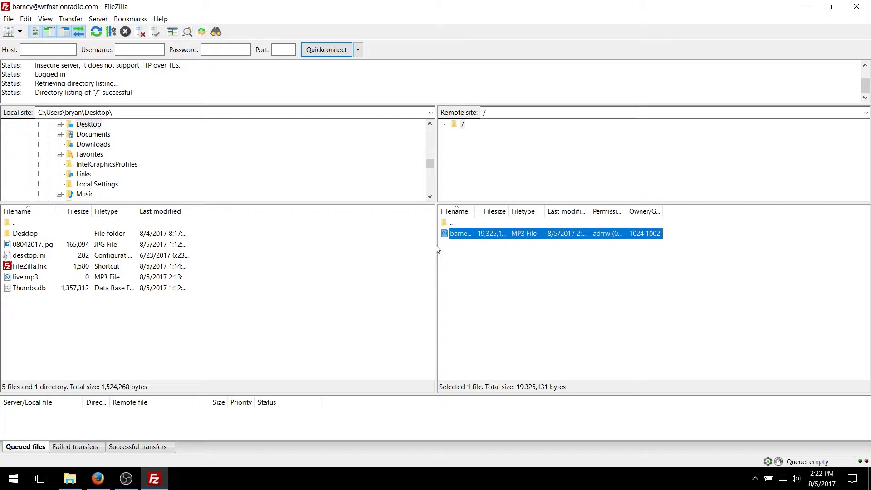
Step: Switch to Firefox, close the FileZilla download page and open wtfnationradio.com/login
key("super+d")
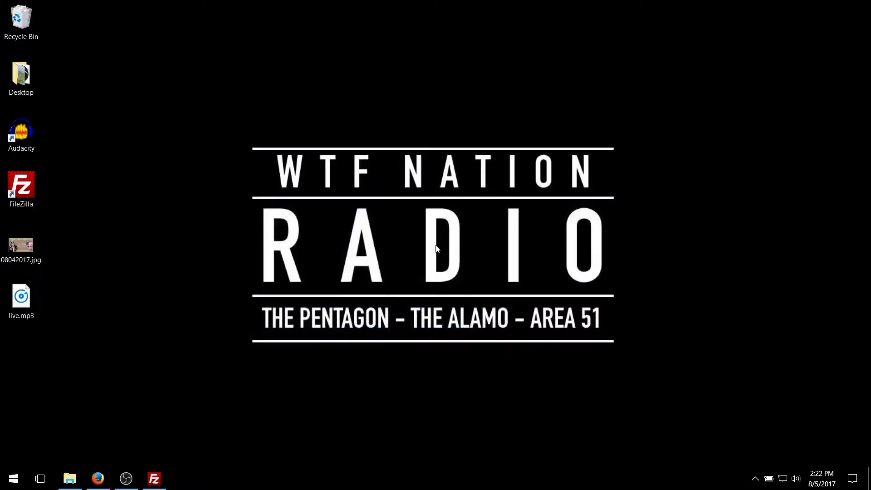
left_click(98, 478)
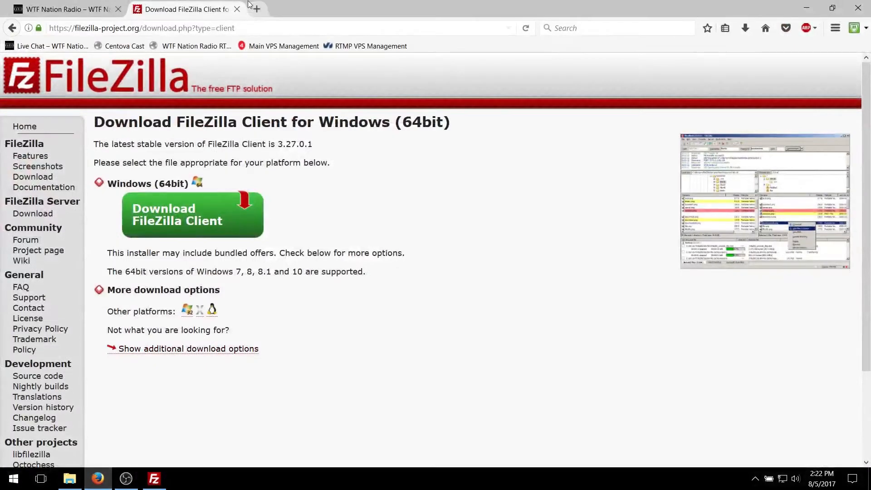
left_click(237, 9)
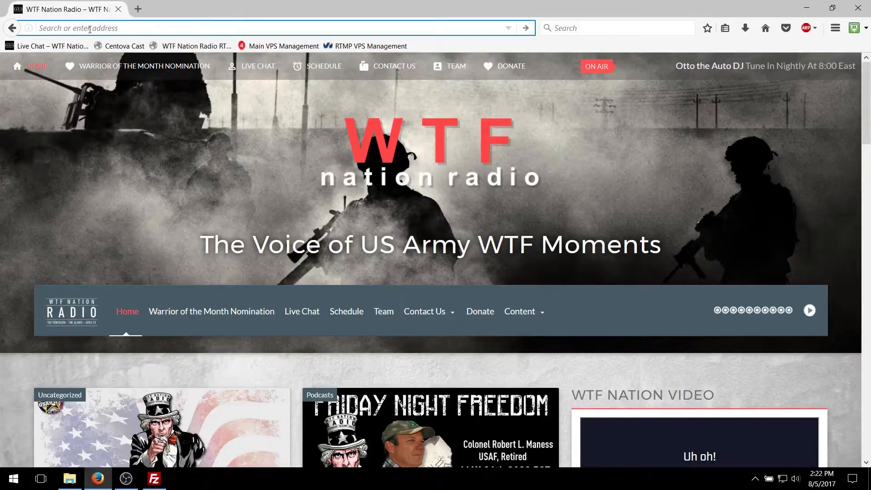
type("wtfnationradio.com/")
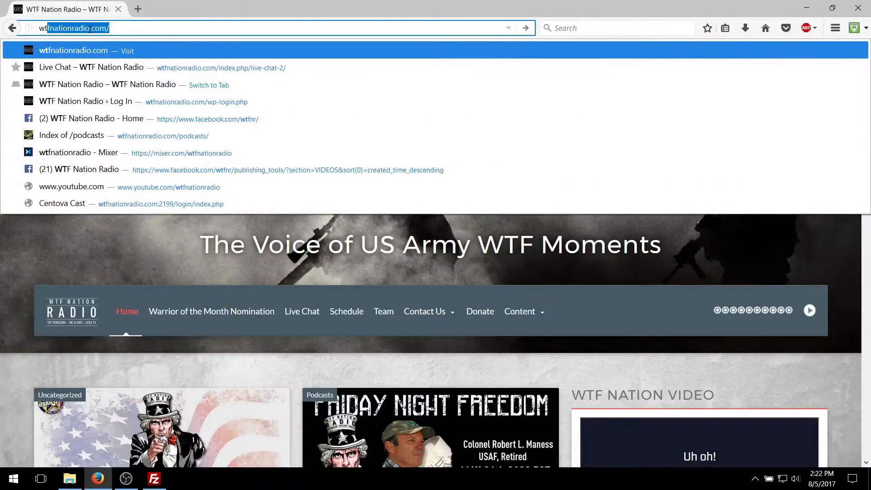
key("End")
type("logi")
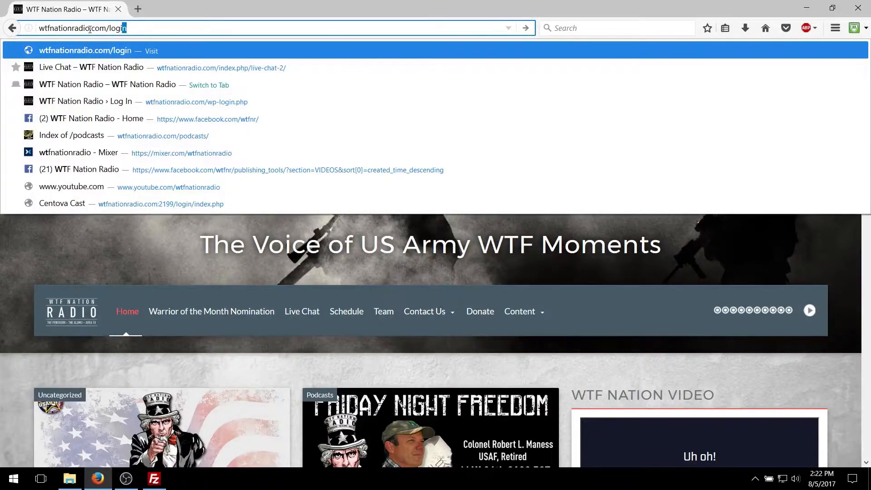
key("Return")
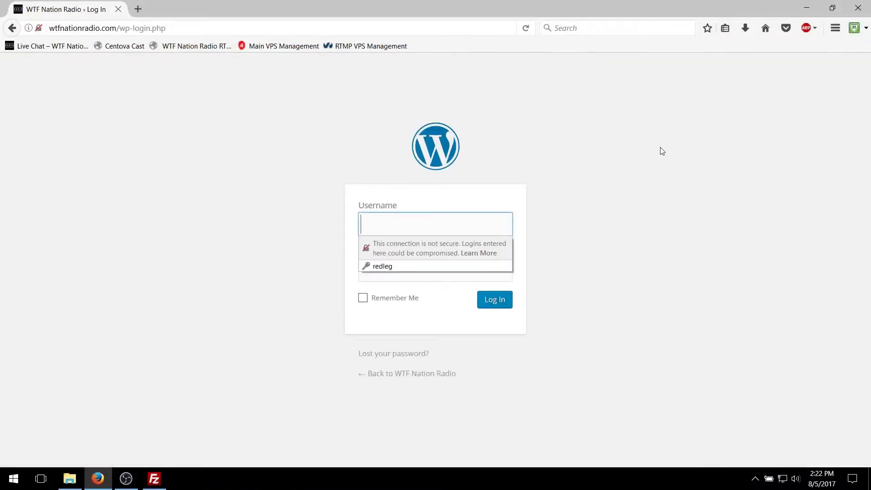
Step: Log in to the WordPress site with the account username and password, declining to save the login in the browser
left_click(651, 174)
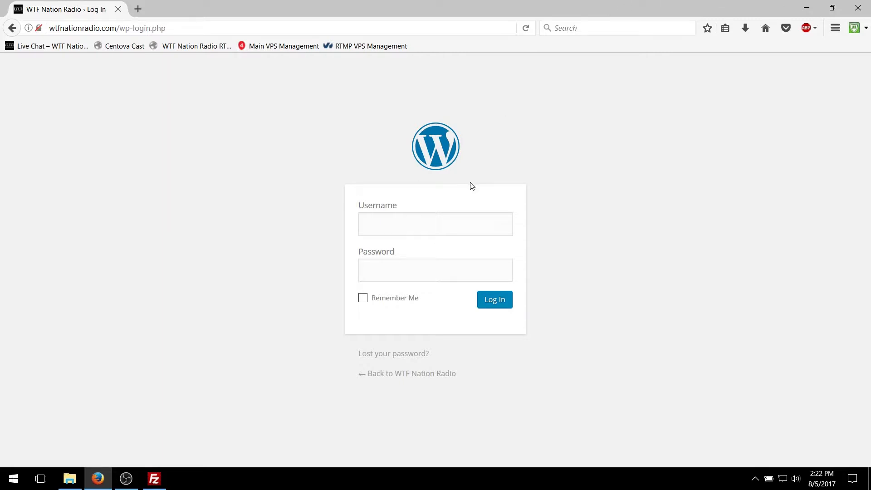
left_click(452, 230)
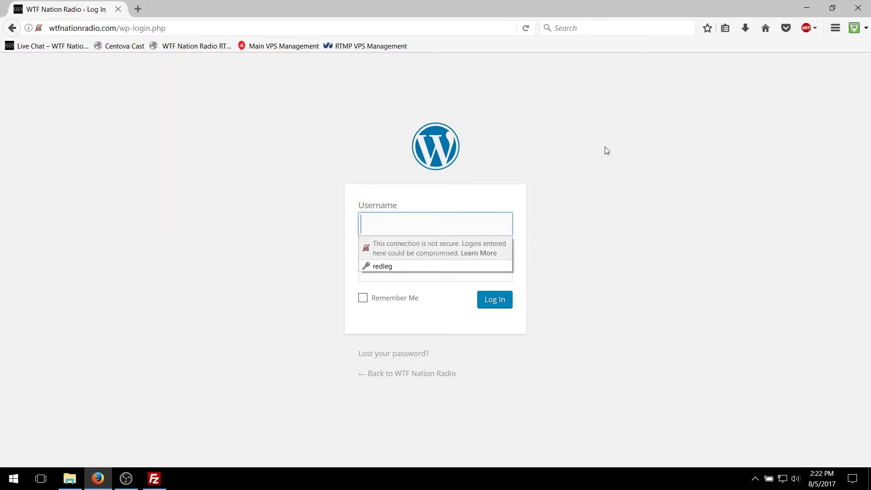
type("barney")
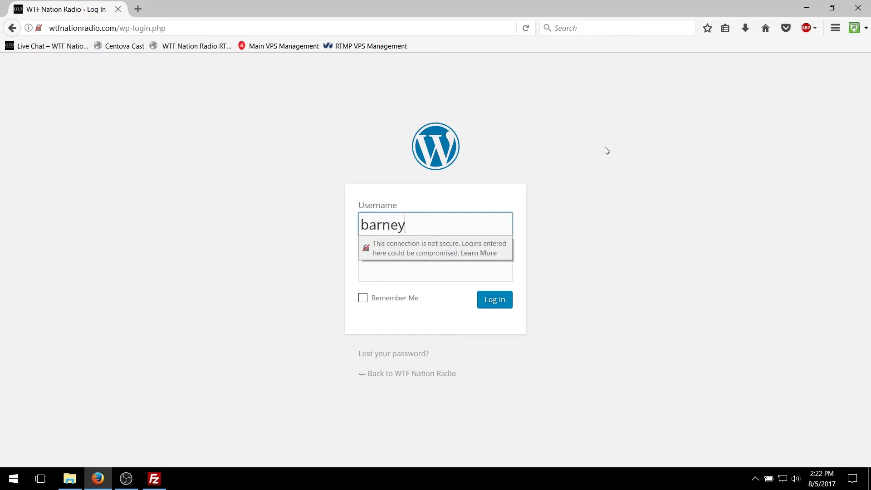
key("Tab")
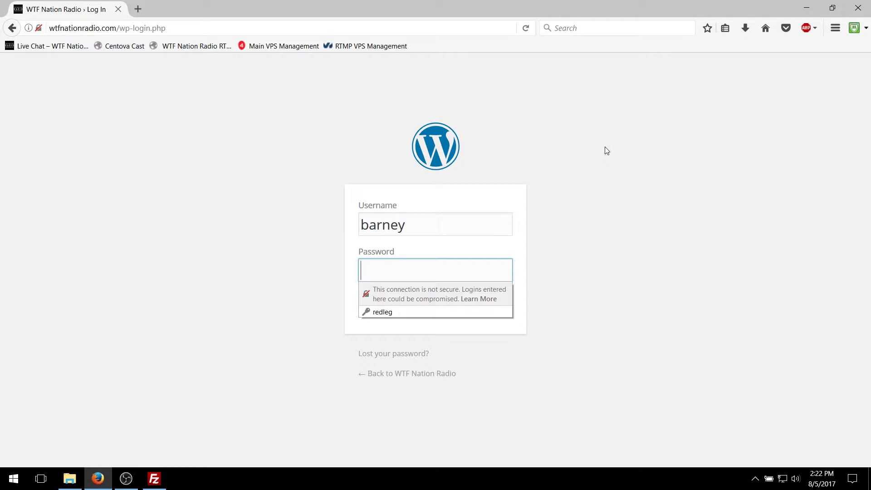
type("******")
key("Return")
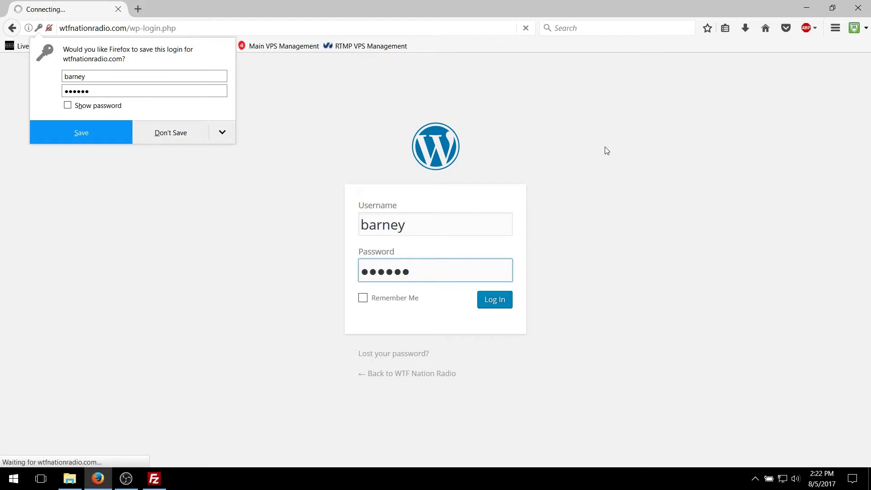
left_click(176, 132)
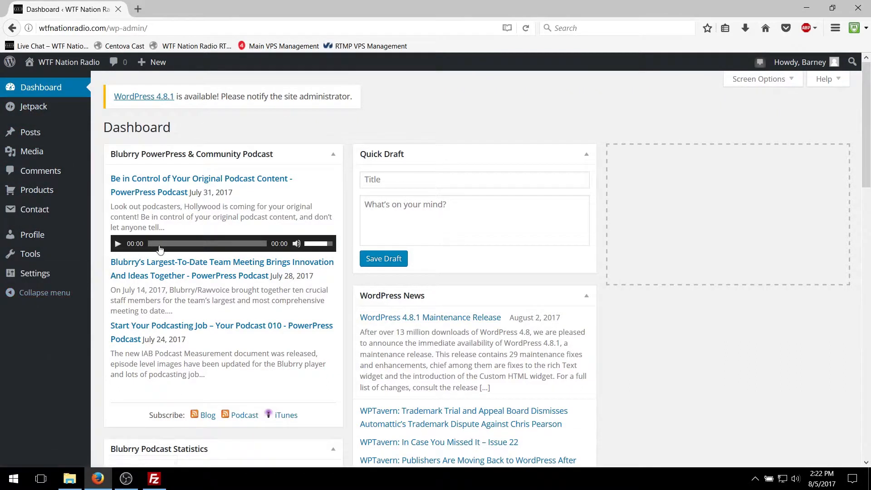
Step: Create a new post titled "Barney and Friends - Barney's First Show"
mouse_move(57, 138)
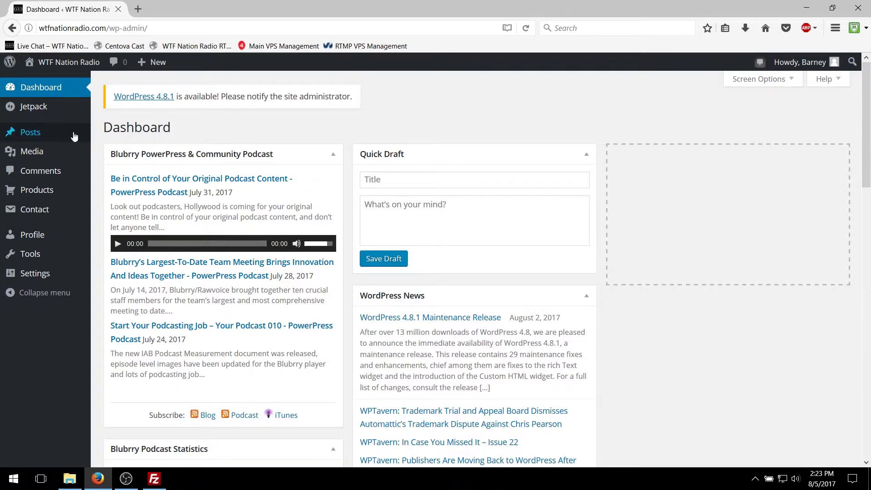
mouse_move(45, 134)
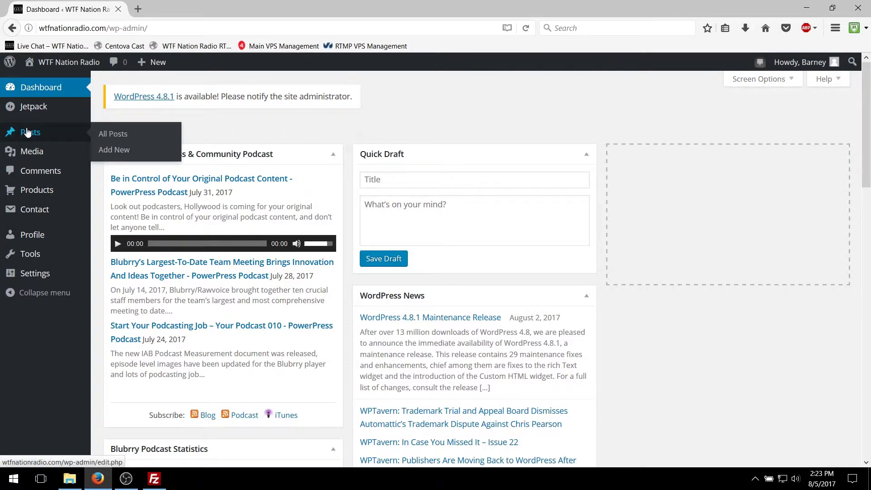
left_click(127, 154)
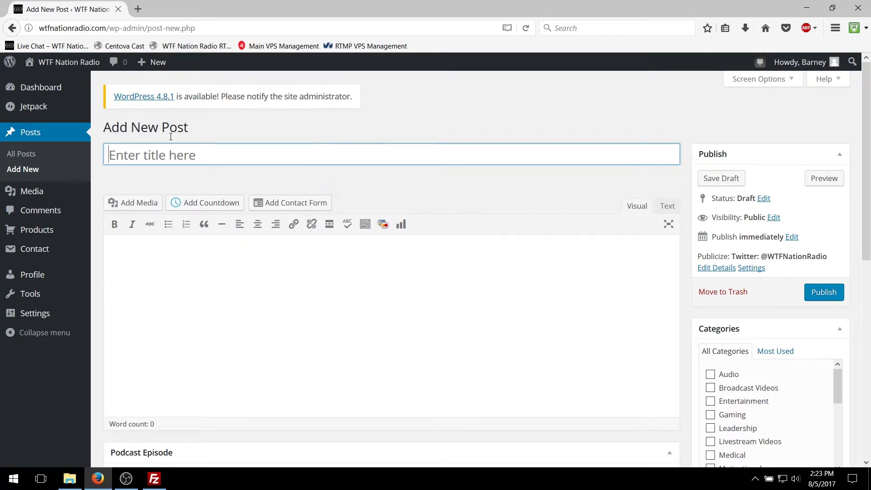
left_click(183, 156)
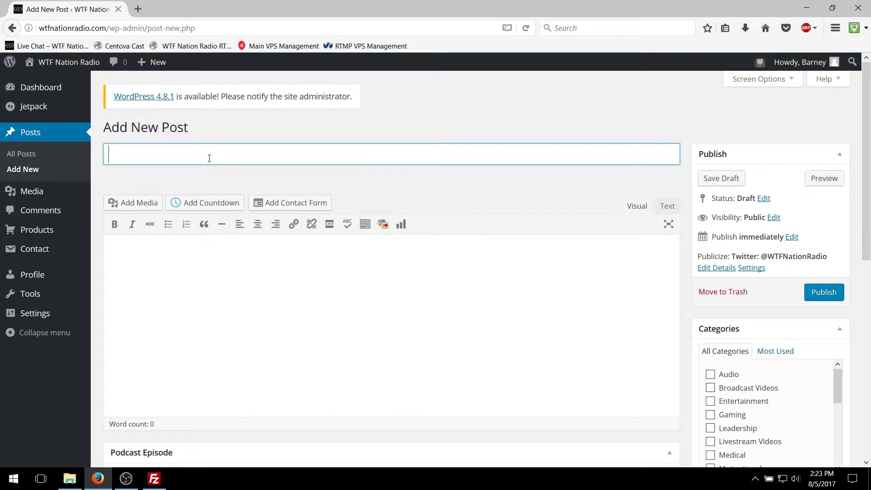
type("Barney and Friends")
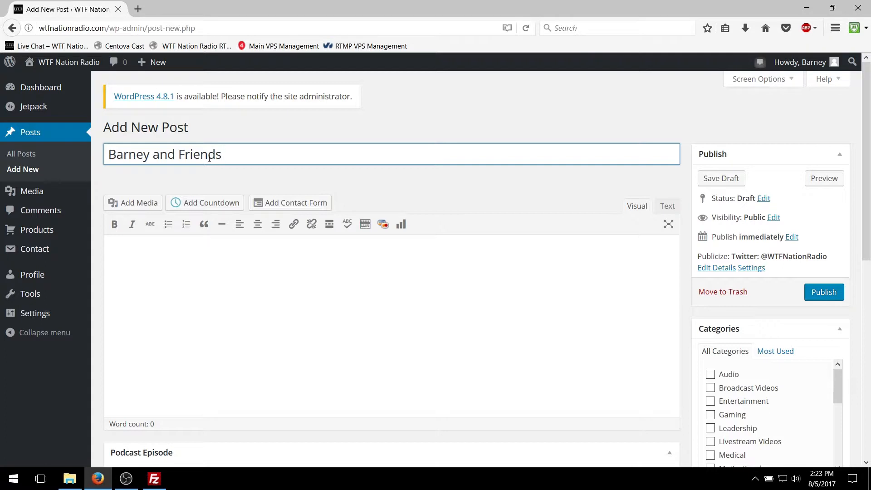
type(" - Barney's First Show")
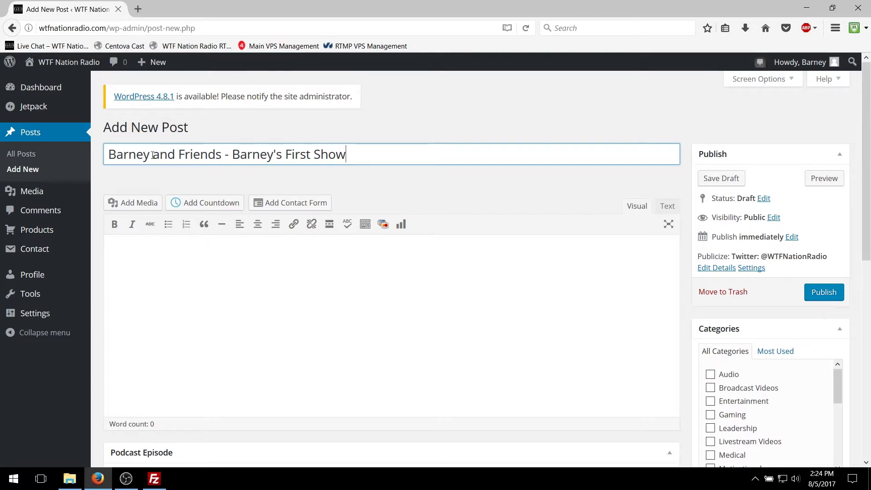
left_click(118, 156)
left_click(185, 154)
left_click(292, 155)
left_click(324, 155)
Step: Enter the post's body text: "In this episode, Barney talks to special guest SMA Dan Dailey."
scroll(408, 297, "down", 3)
left_click(342, 230)
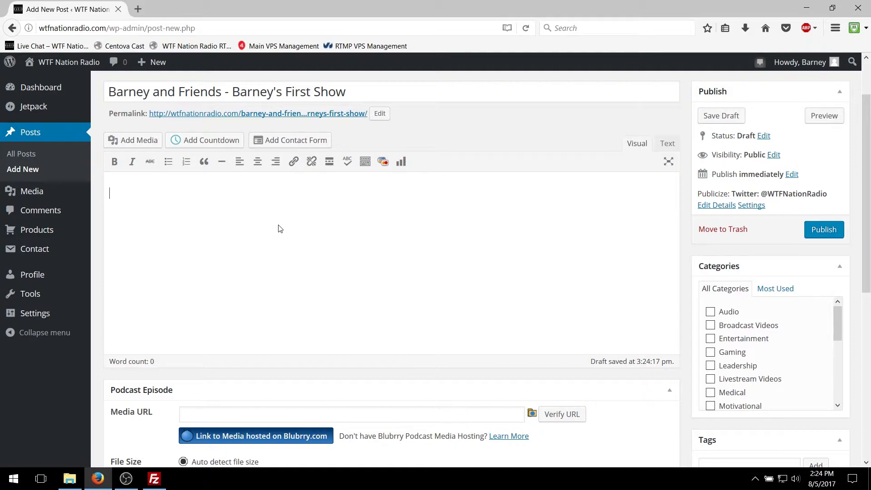
type("In this episode, Barney talks")
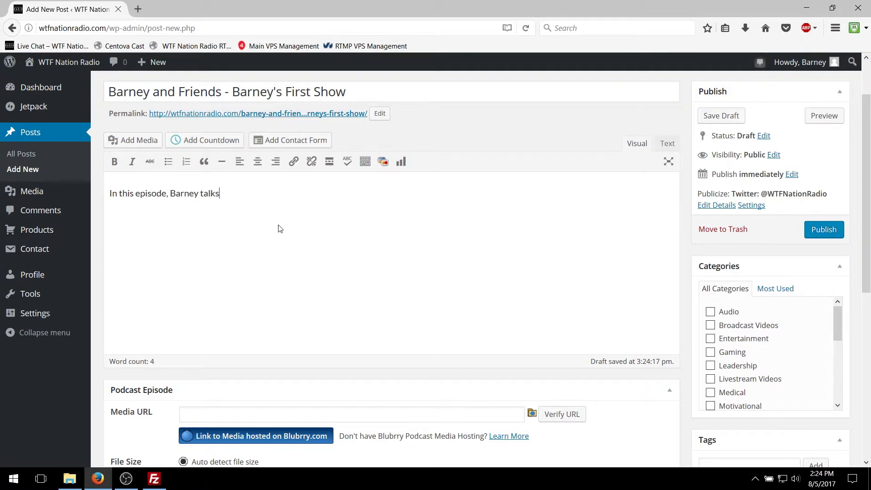
type(" to special guest SMA Dan ")
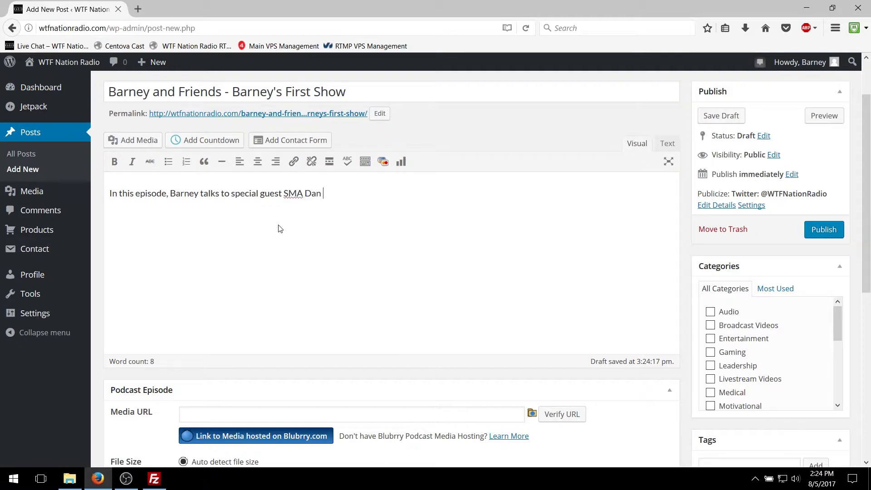
type("Dailey.")
Step: Browse to wtfnationradio.com/podcasts/ in a new browser tab and open its barney folder
scroll(349, 203, "down", 2)
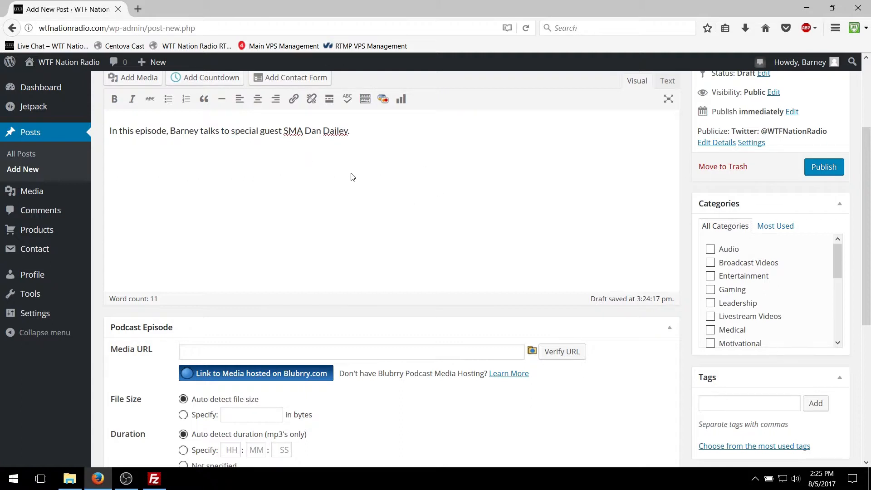
scroll(375, 259, "down", 3)
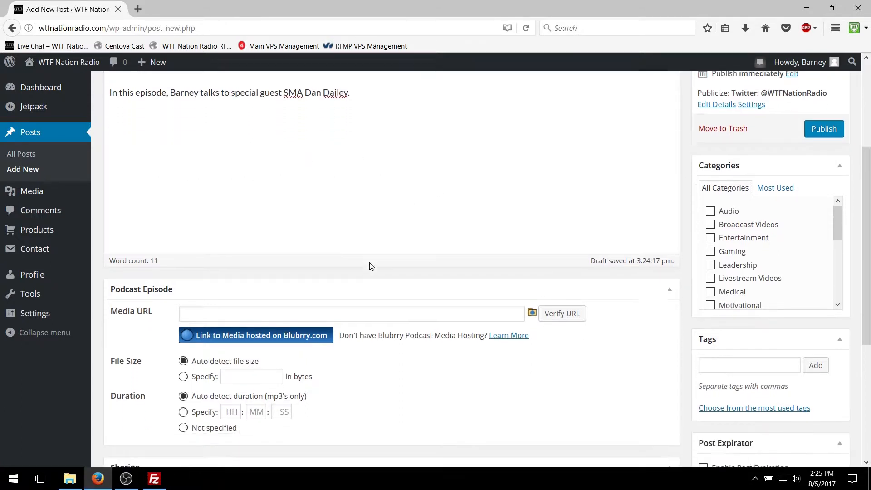
left_click(231, 286)
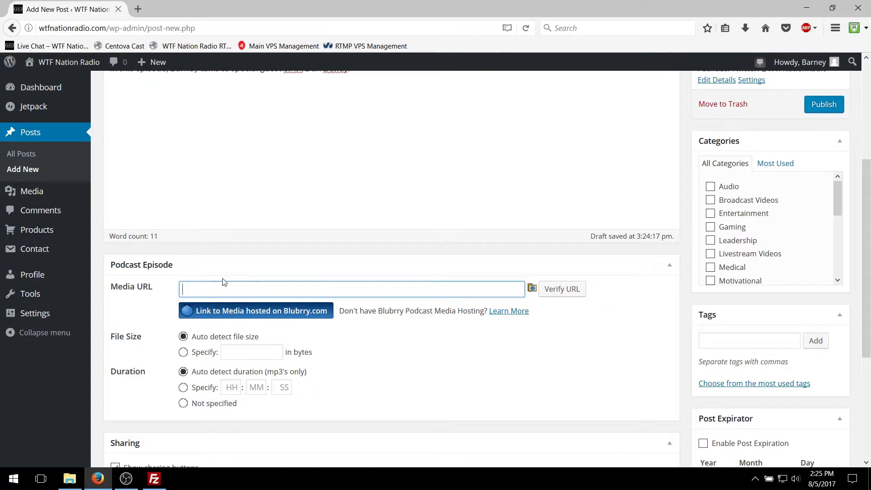
left_click(138, 9)
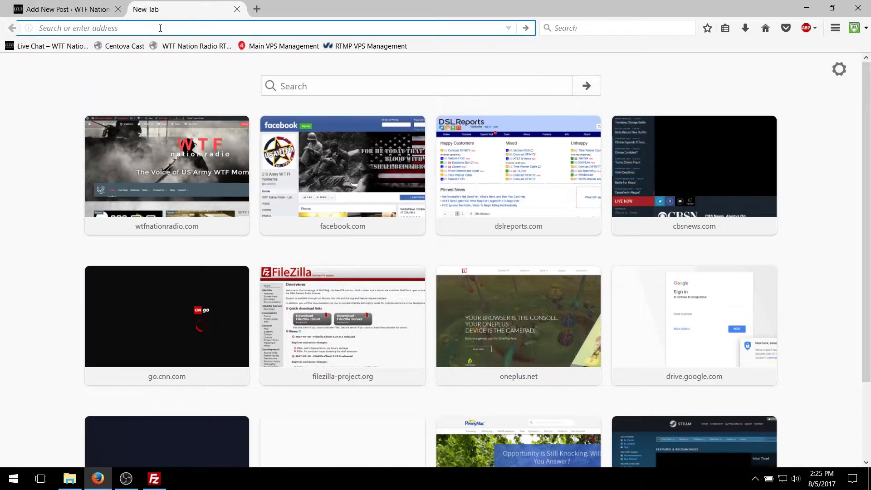
type("wtfnationradio.com/")
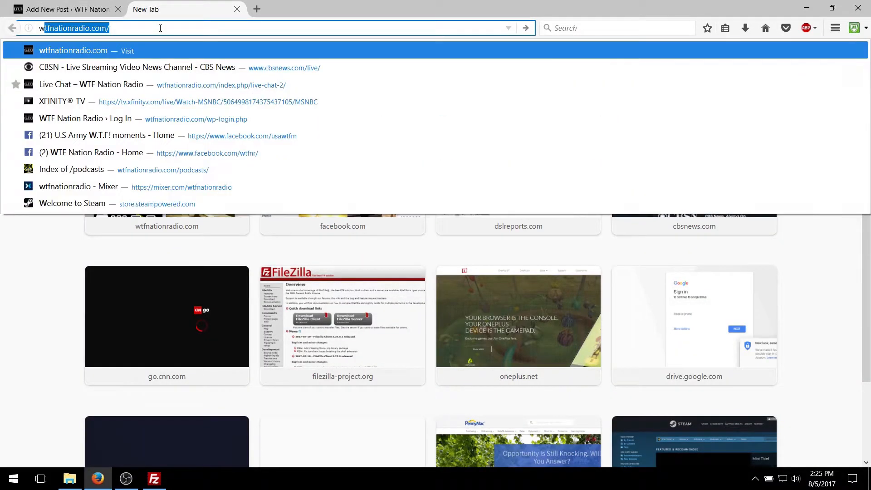
key("Right")
type("po")
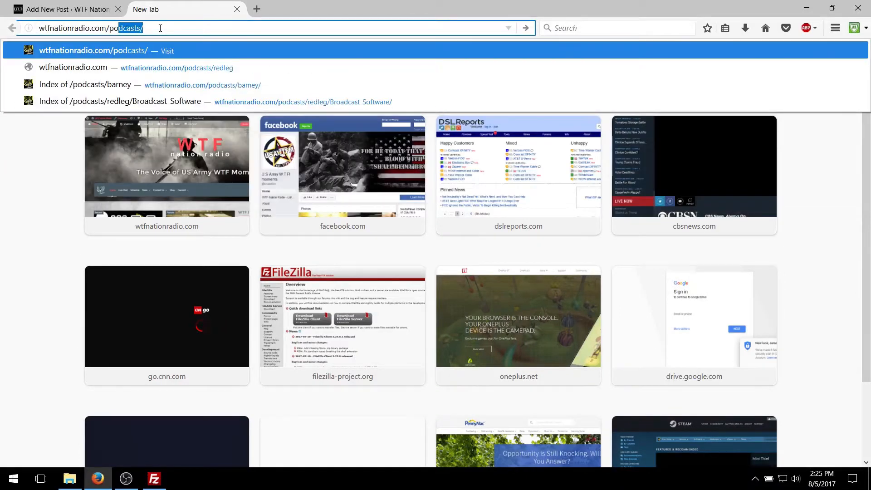
key("Right")
key("Return")
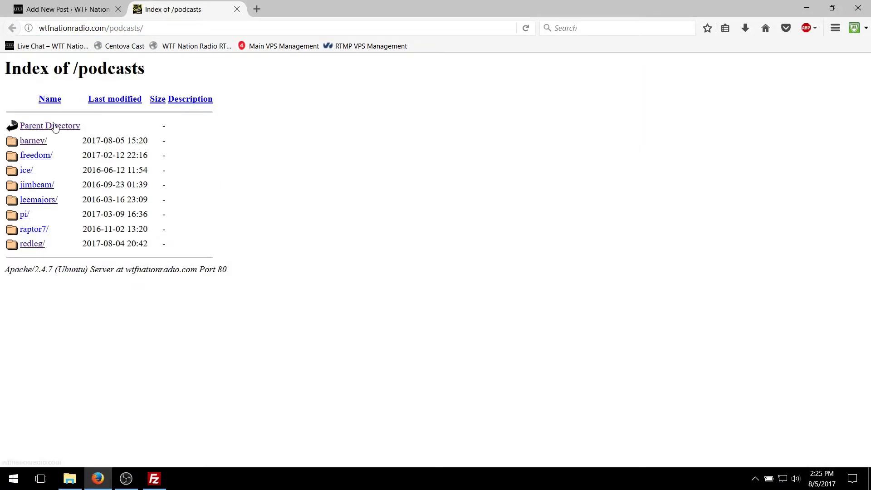
left_click(30, 144)
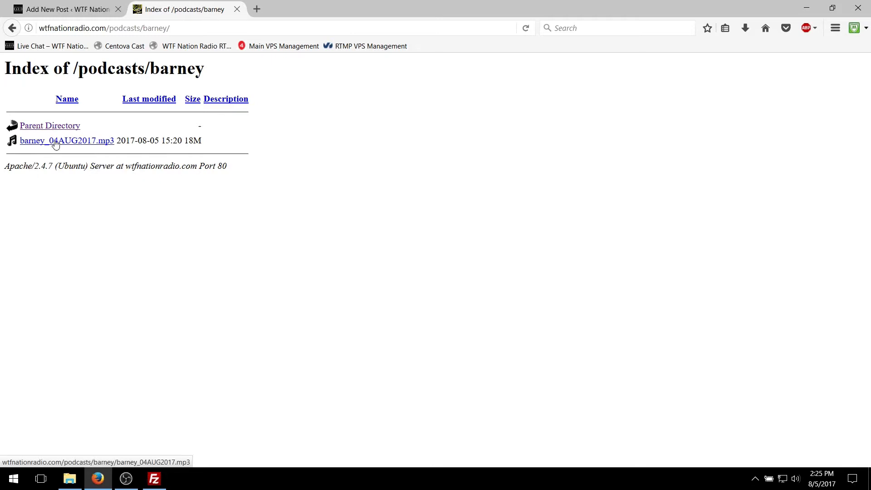
Step: Copy the link address of barney_04AUG2017.mp3 into the new post's podcast episode Media URL and verify it
right_click(81, 145)
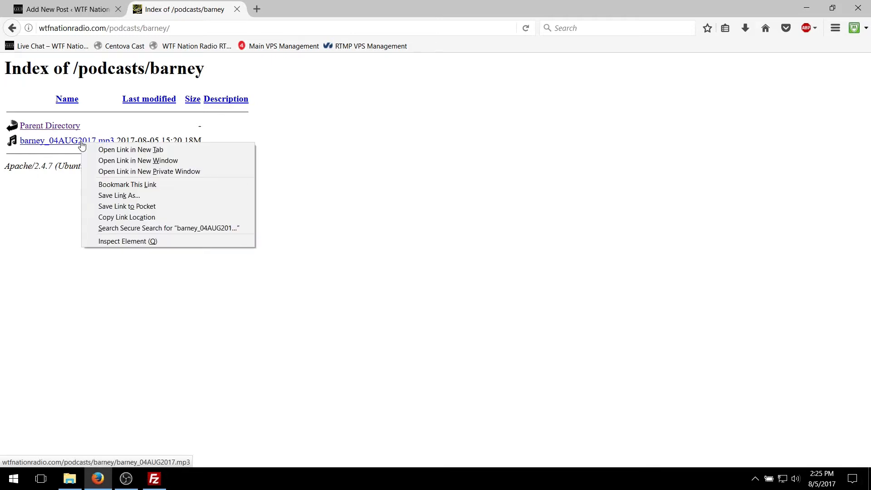
left_click(127, 219)
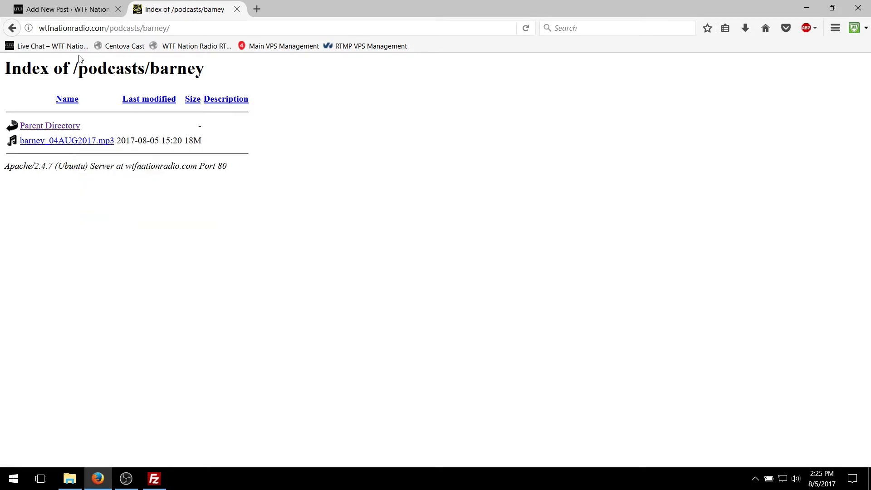
left_click(73, 11)
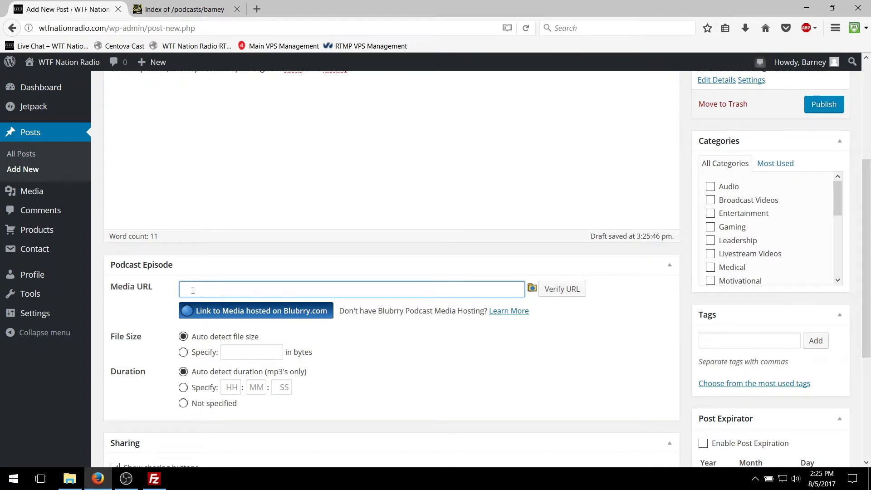
key("ctrl+v")
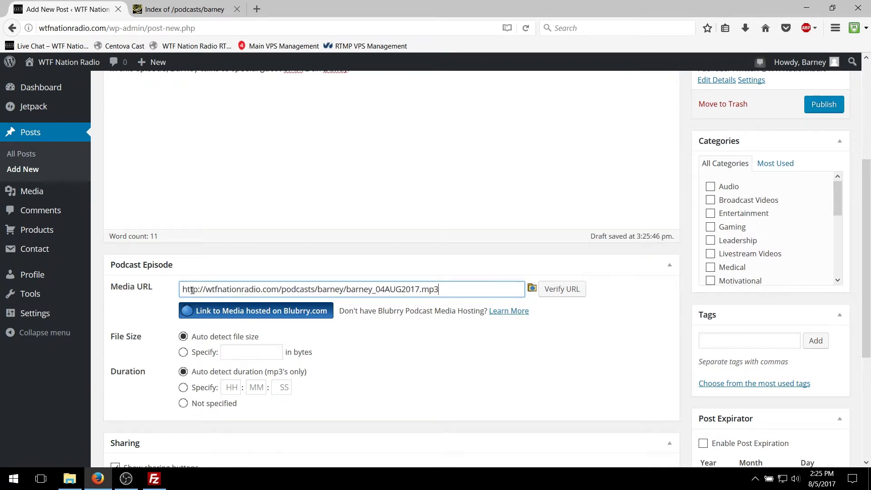
left_click(547, 294)
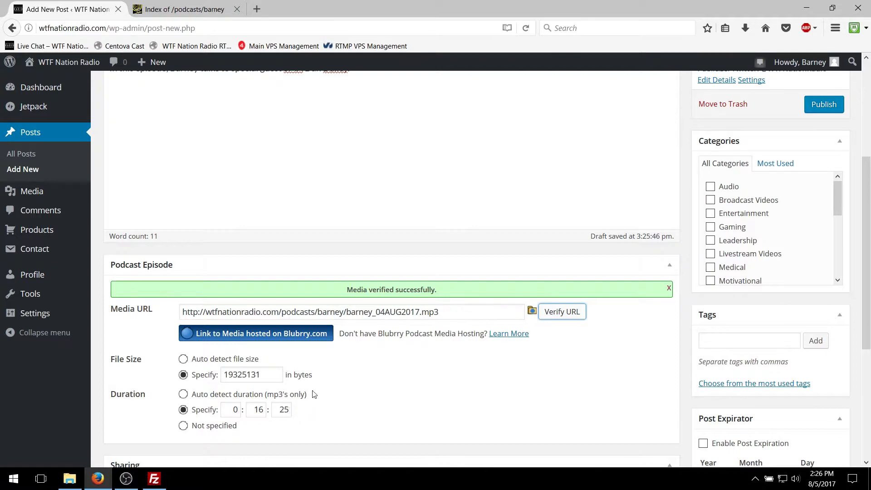
scroll(385, 359, "down", 4)
scroll(318, 408, "up", 6)
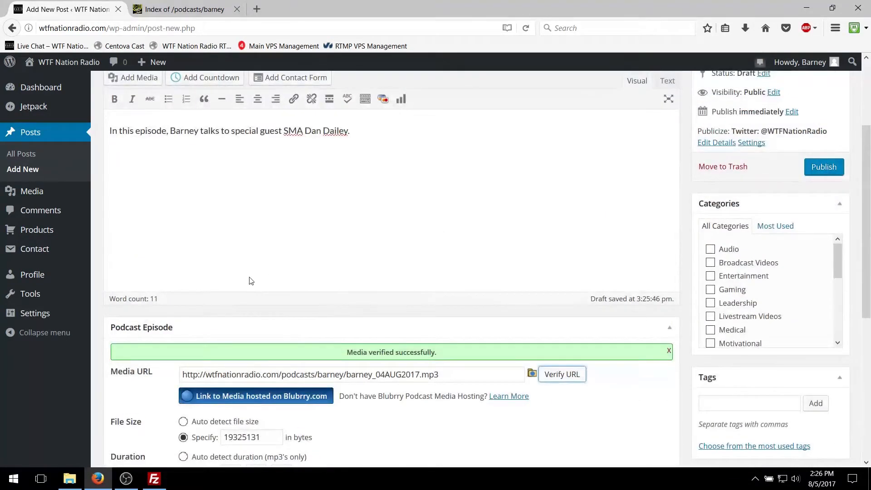
Step: Open the post's featured image selection and switch it to uploading a new file
scroll(300, 286, "down", 6)
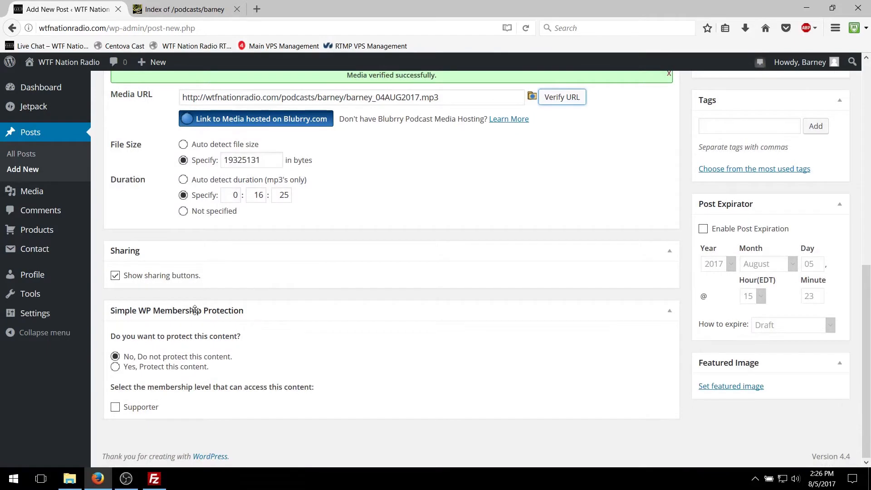
scroll(200, 305, "up", 3)
scroll(201, 305, "down", 3)
left_click(742, 387)
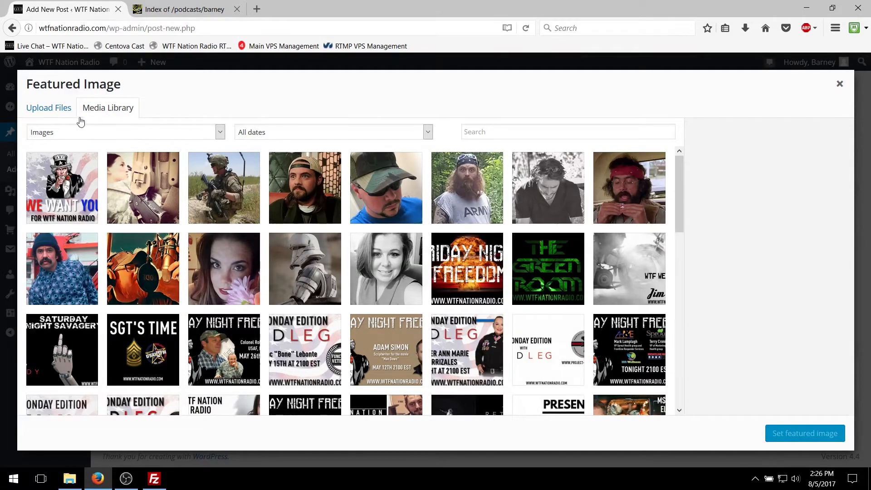
left_click(49, 112)
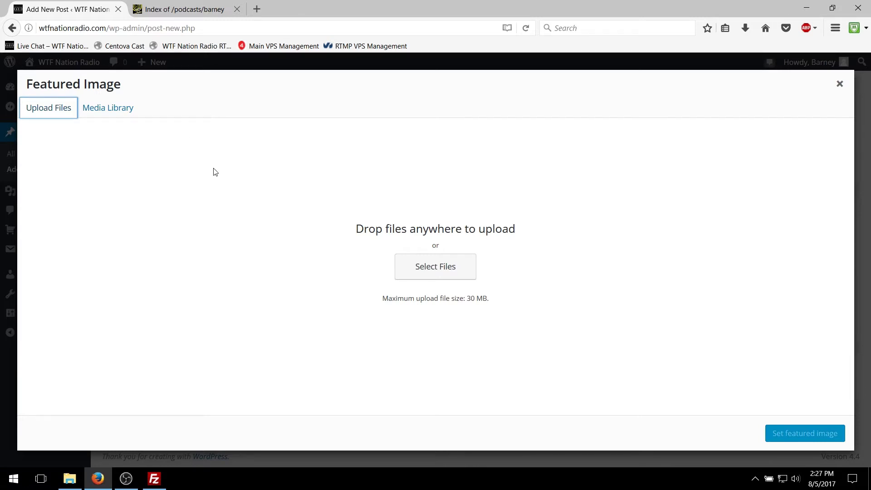
left_click(107, 113)
left_click(51, 113)
left_click(84, 113)
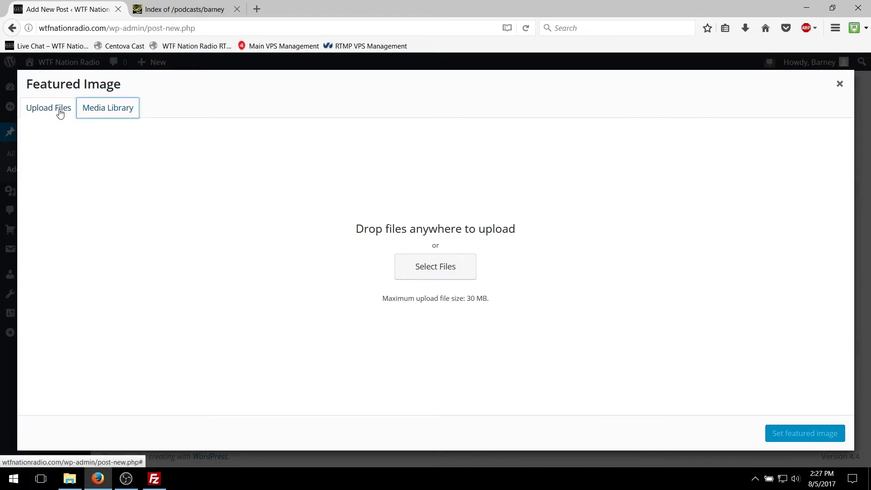
left_click(59, 114)
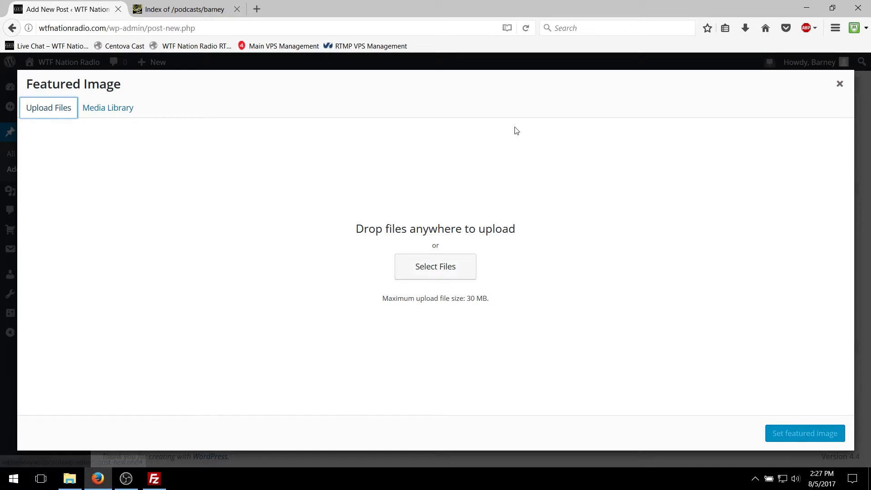
left_click(833, 8)
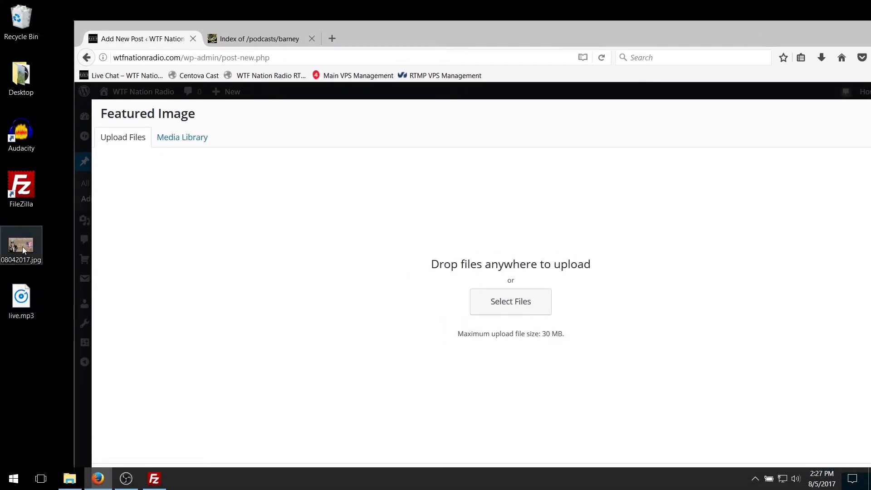
left_click_drag(804, 34, 680, 27)
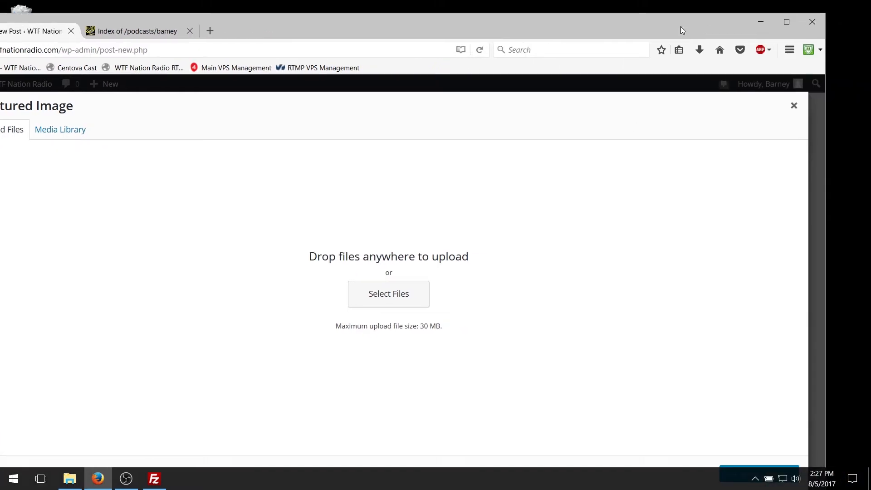
left_click(787, 23)
Step: Upload the image 08042017.jpg from the Desktop folder to the media library
left_click(424, 273)
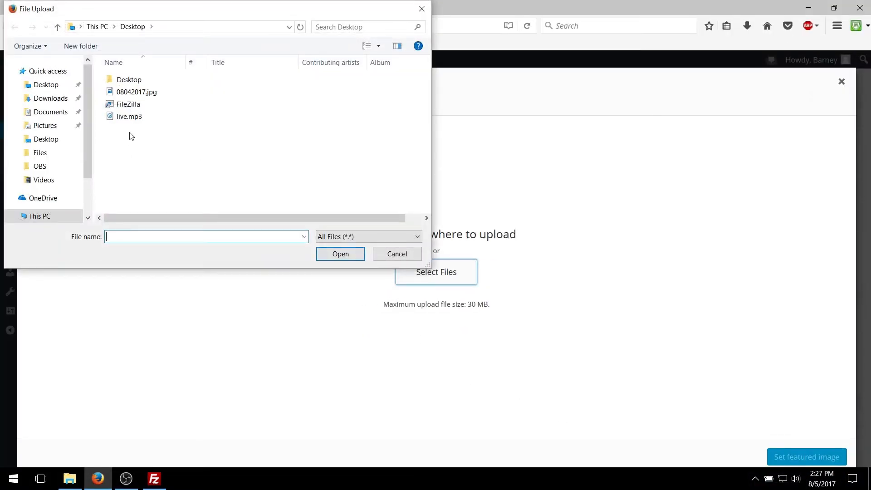
left_click(147, 93)
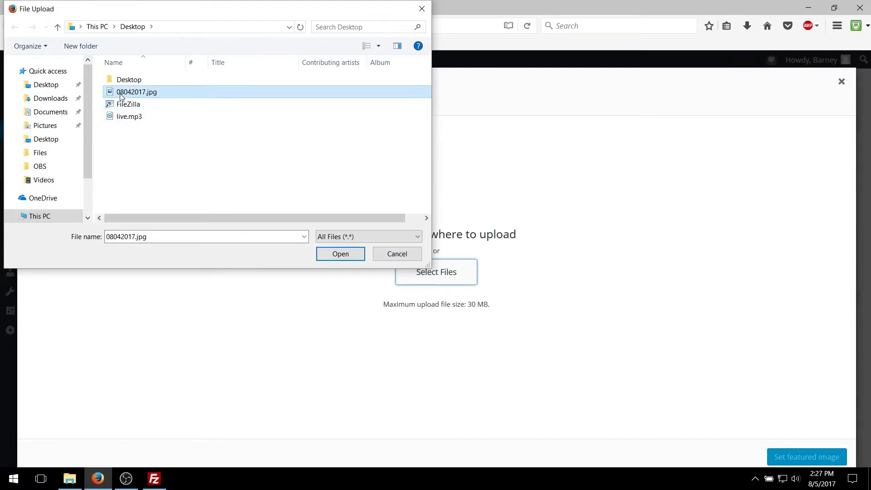
left_click(324, 255)
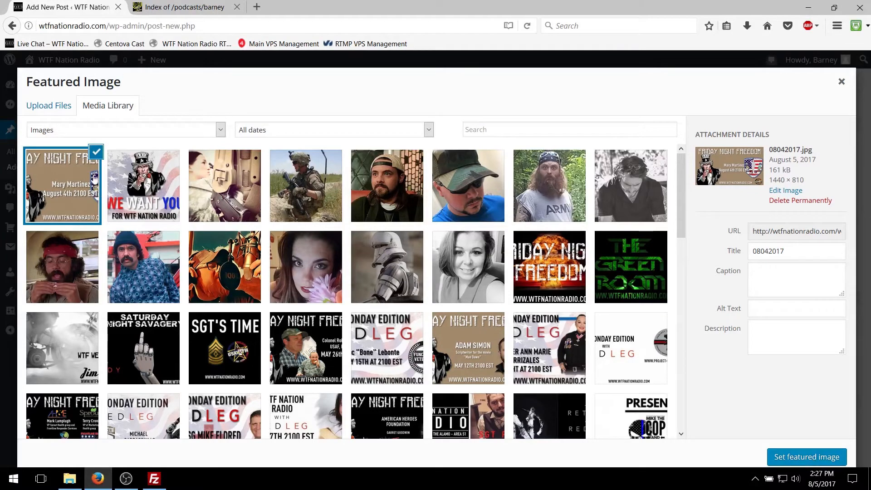
Step: Set the uploaded 08042017.jpg as the post's featured image and remove it again
left_click(49, 109)
left_click(98, 108)
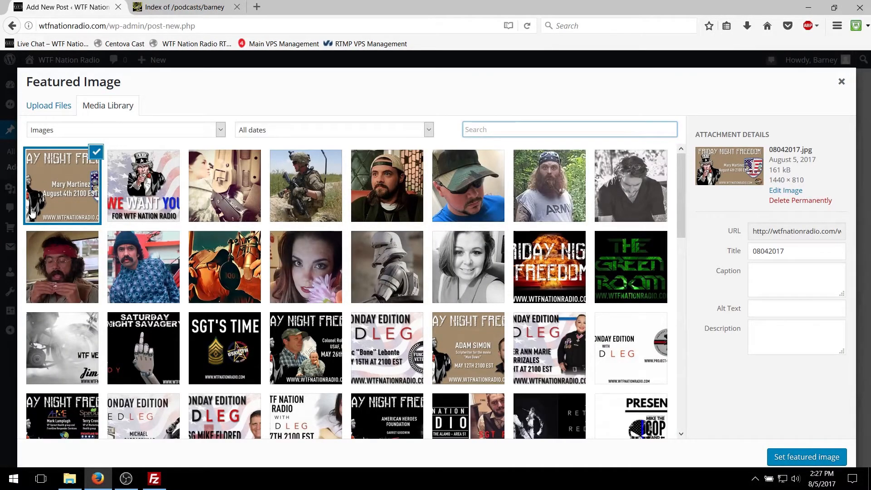
left_click(790, 458)
scroll(745, 357, "down", 4)
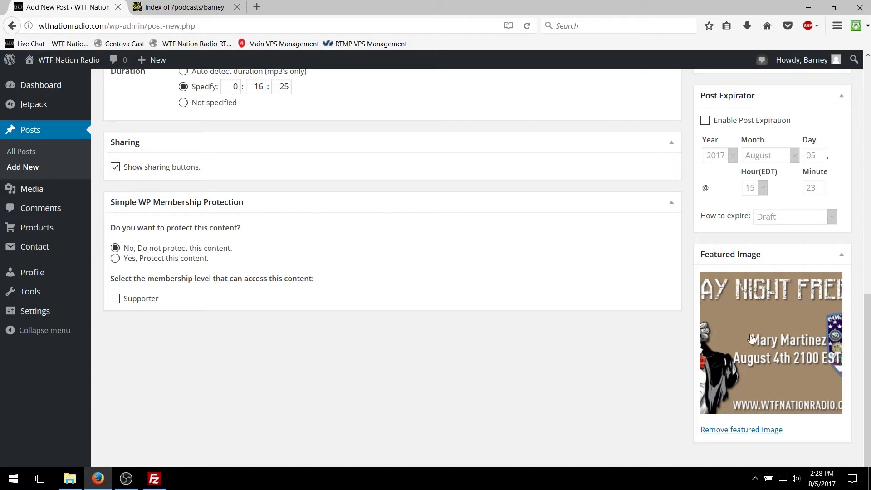
left_click(757, 431)
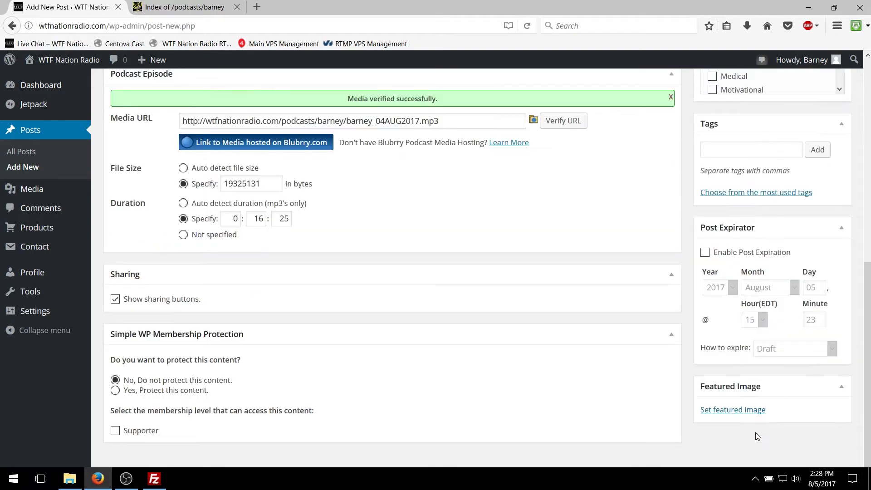
Step: Set the existing redlegbanner.jpg from the media library as the post's featured image
left_click(725, 411)
scroll(356, 229, "down", 5)
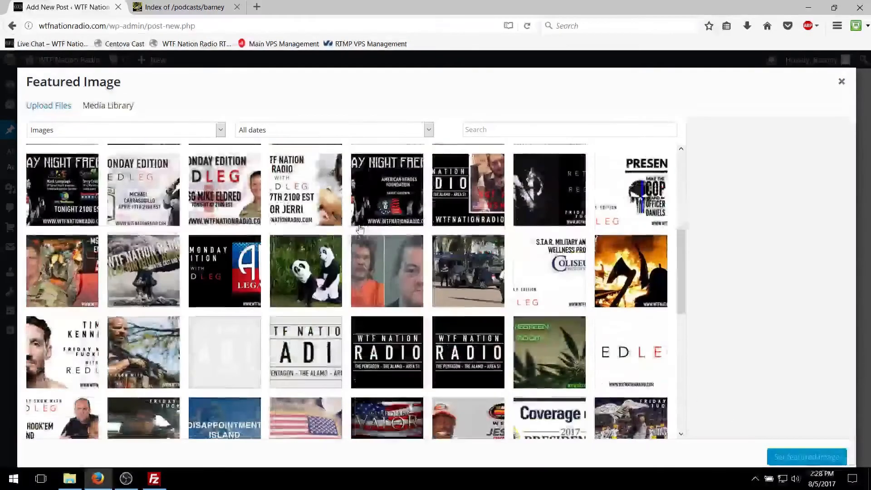
scroll(359, 231, "down", 10)
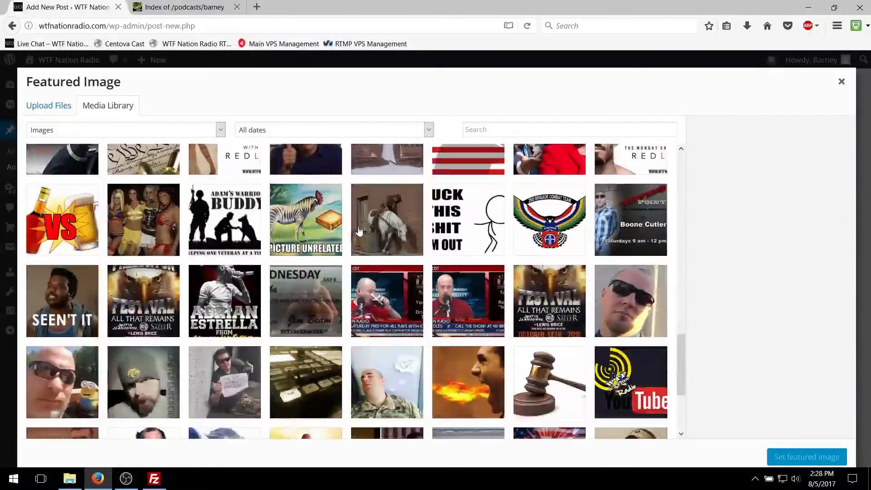
scroll(359, 231, "down", 10)
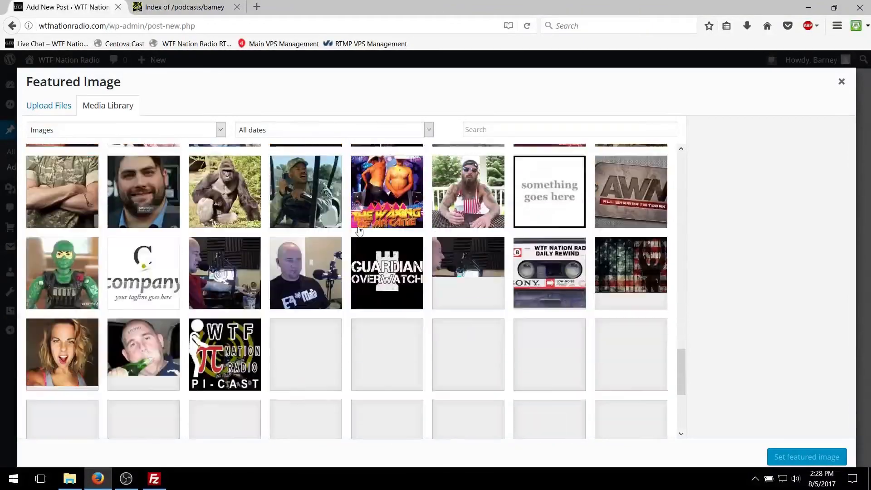
scroll(359, 231, "up", 10)
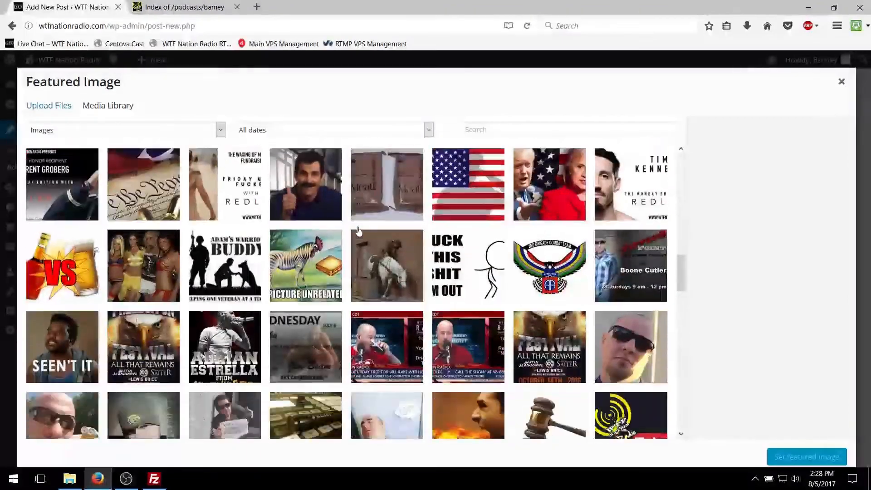
scroll(359, 231, "up", 10)
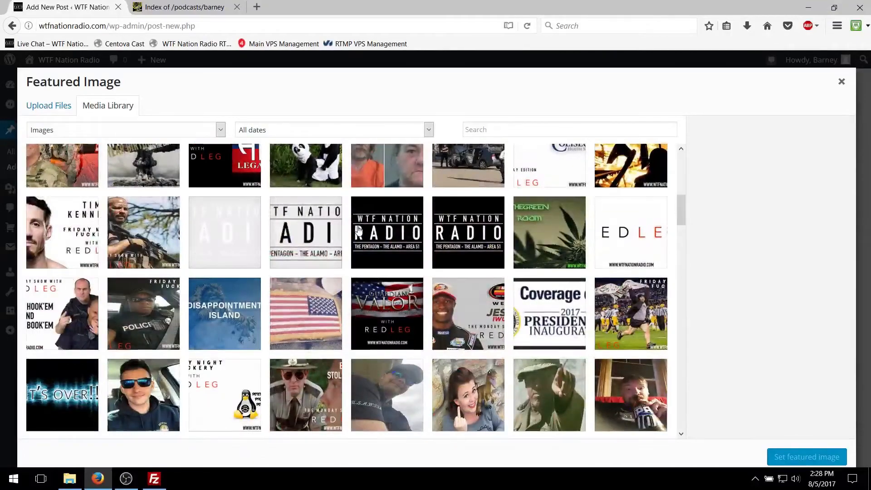
scroll(359, 231, "down", 4)
scroll(359, 231, "up", 4)
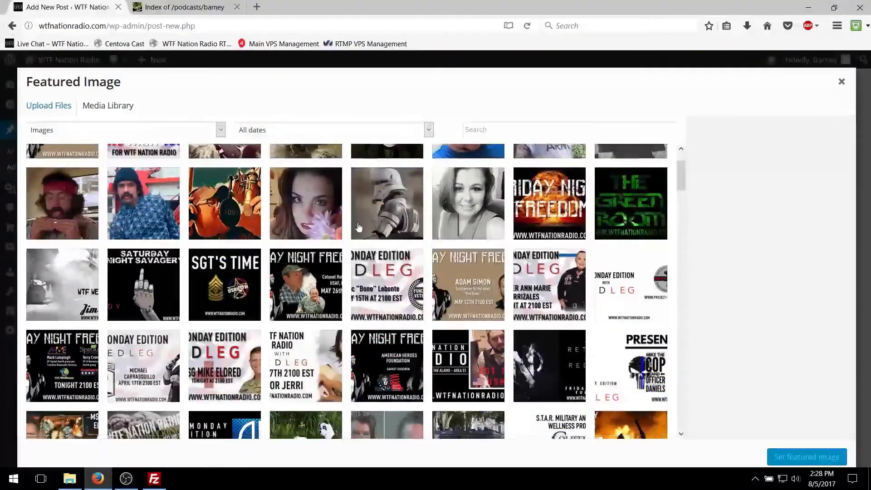
scroll(359, 229, "down", 10)
scroll(358, 229, "down", 2)
scroll(358, 229, "up", 5)
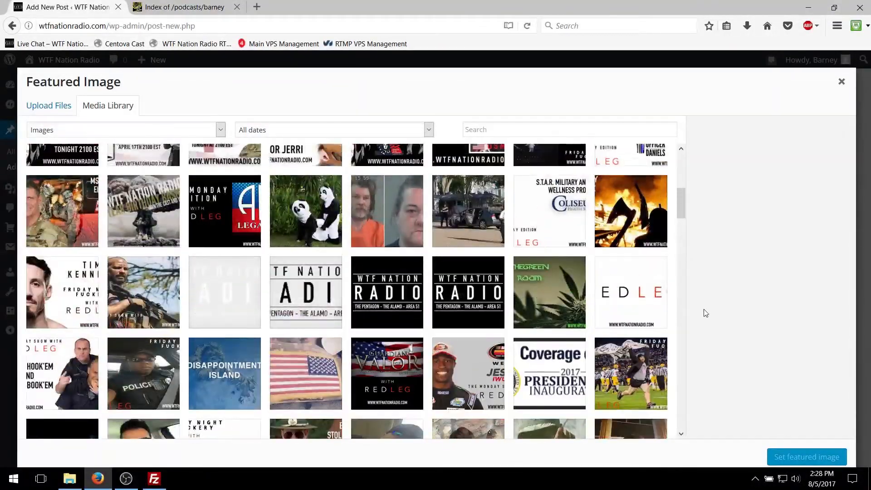
left_click(626, 294)
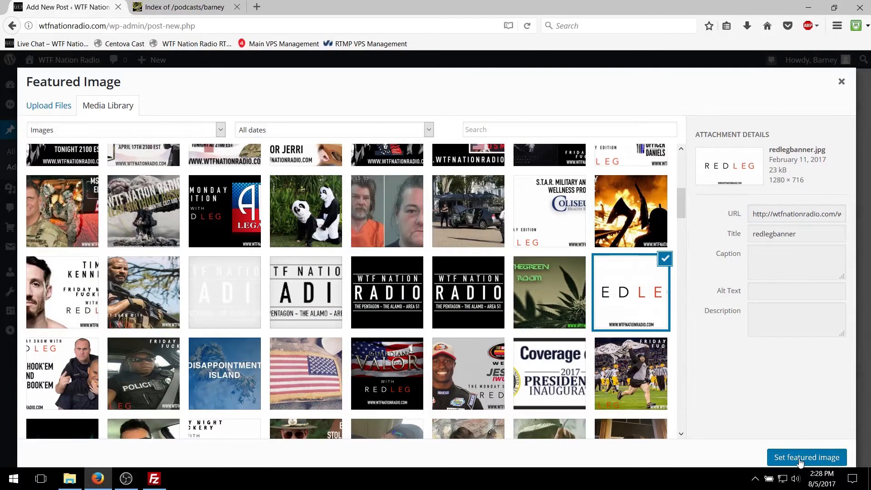
left_click(799, 456)
scroll(783, 453, "down", 3)
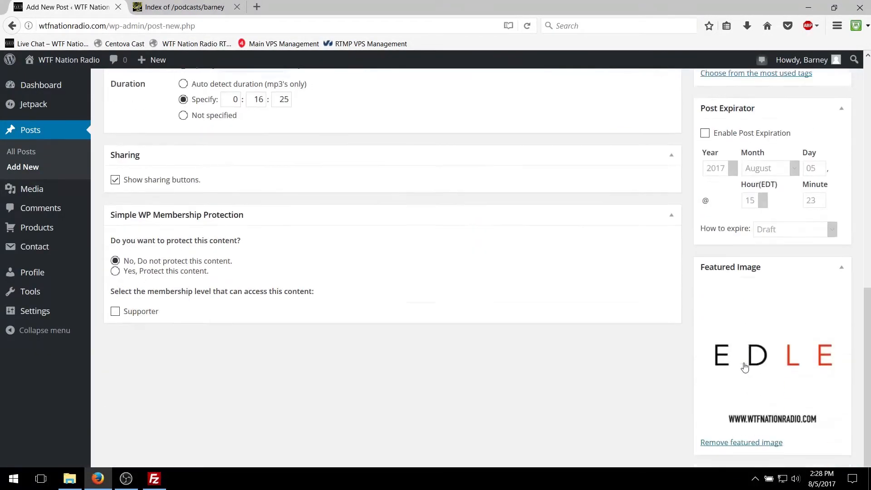
Step: Assign the post to the Podcasts category
scroll(749, 327, "up", 4)
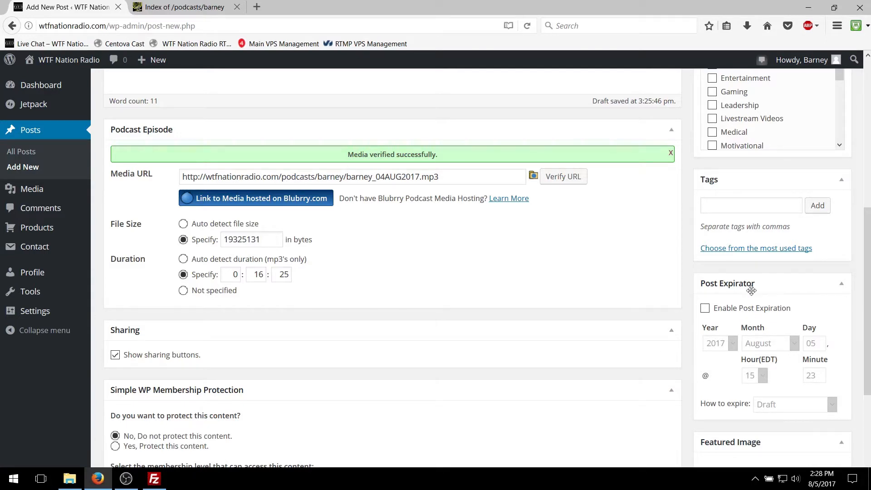
scroll(731, 323, "up", 3)
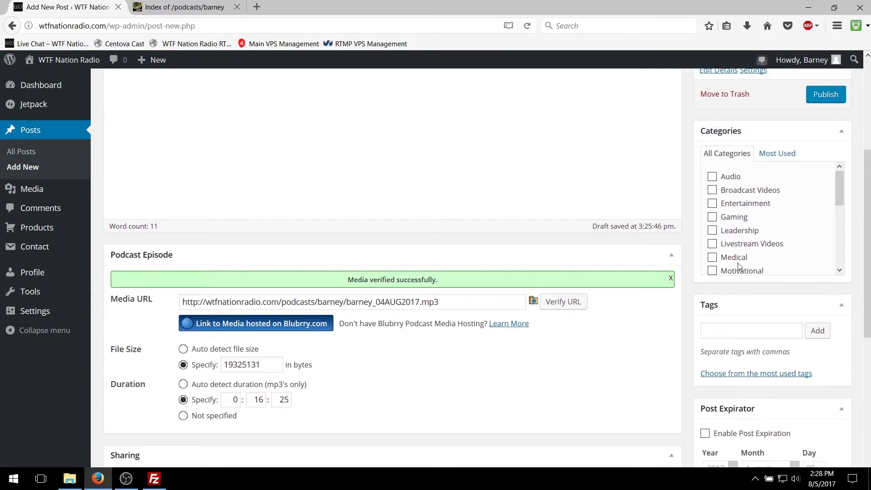
scroll(717, 323, "up", 2)
left_click_drag(838, 245, 837, 319)
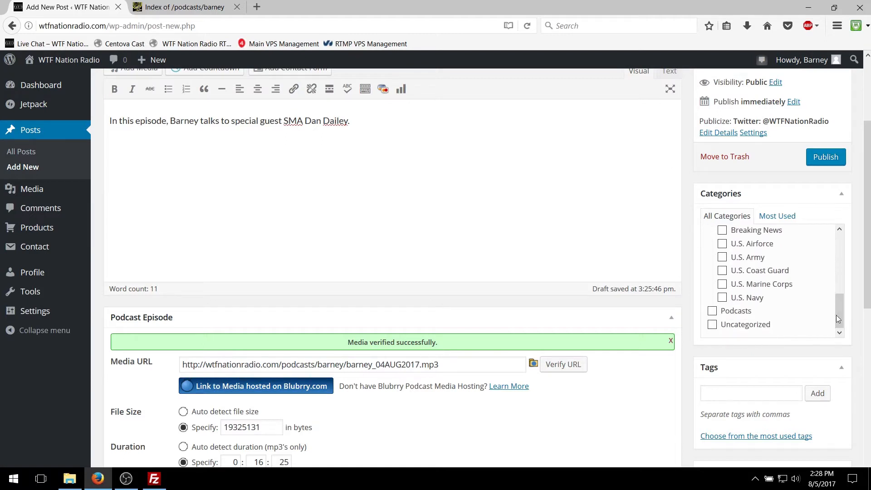
left_click(712, 312)
Step: Set the post's publish date to Aug 4, 2017, the date of the show
scroll(524, 233, "up", 5)
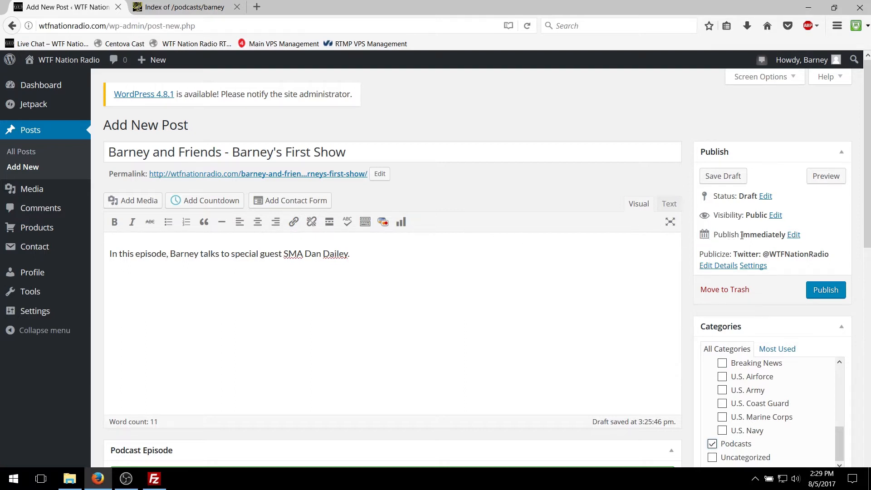
left_click(794, 235)
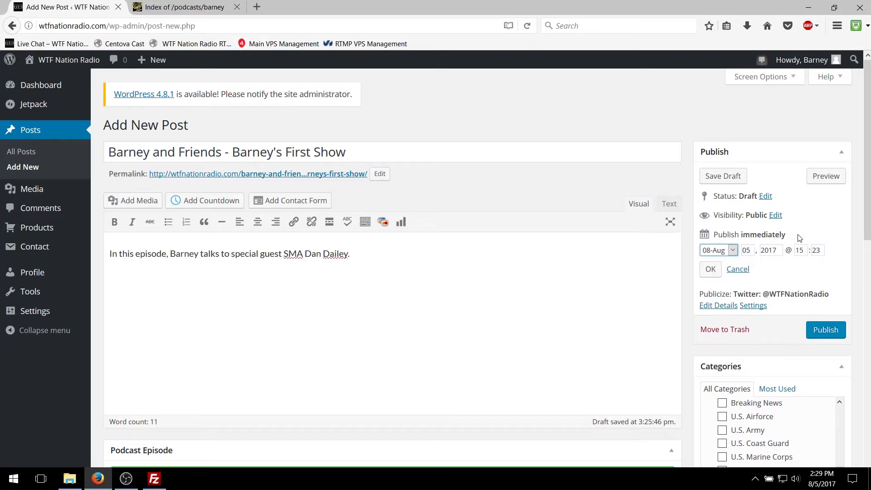
left_click(744, 251)
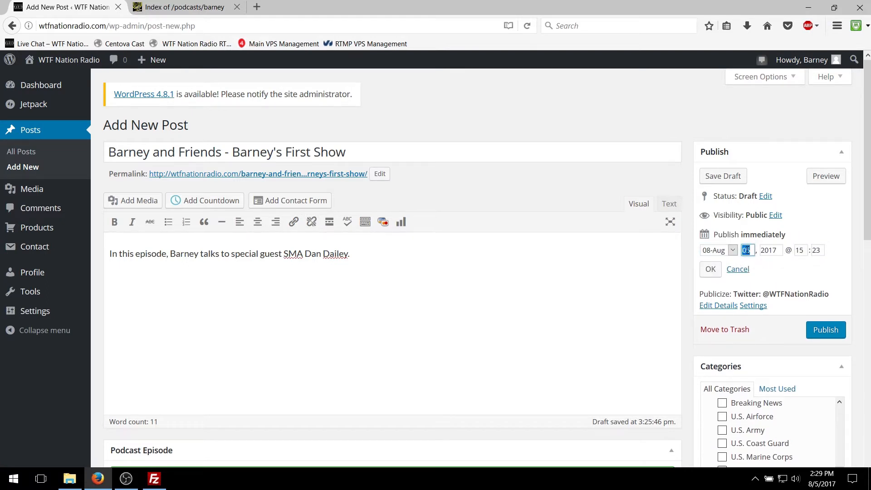
left_click(763, 251)
left_click(805, 250)
left_click(710, 269)
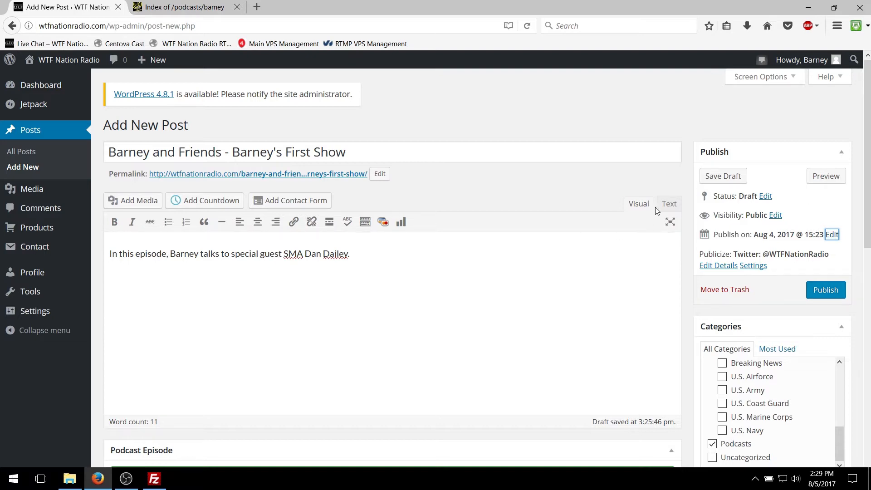
Step: Review the post's title, text, podcast media, category, publish date and featured image
scroll(649, 225, "down", 3)
scroll(577, 250, "up", 3)
scroll(148, 172, "down", 5)
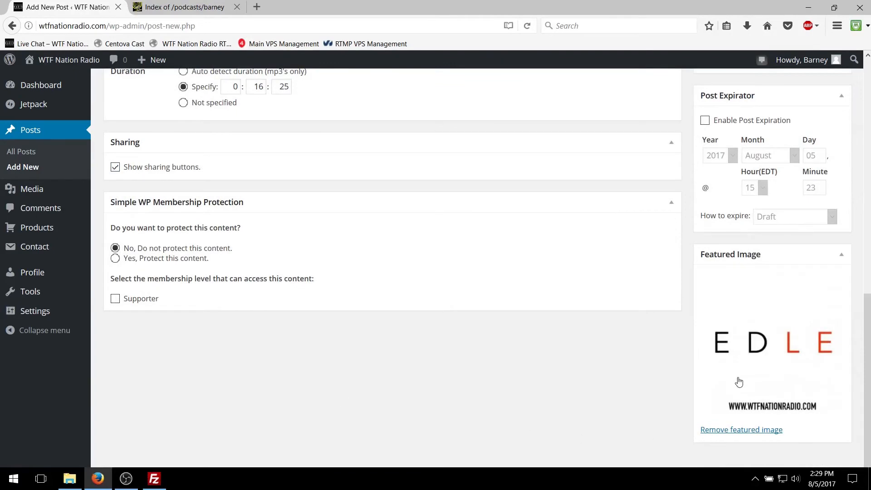
scroll(737, 382, "up", 15)
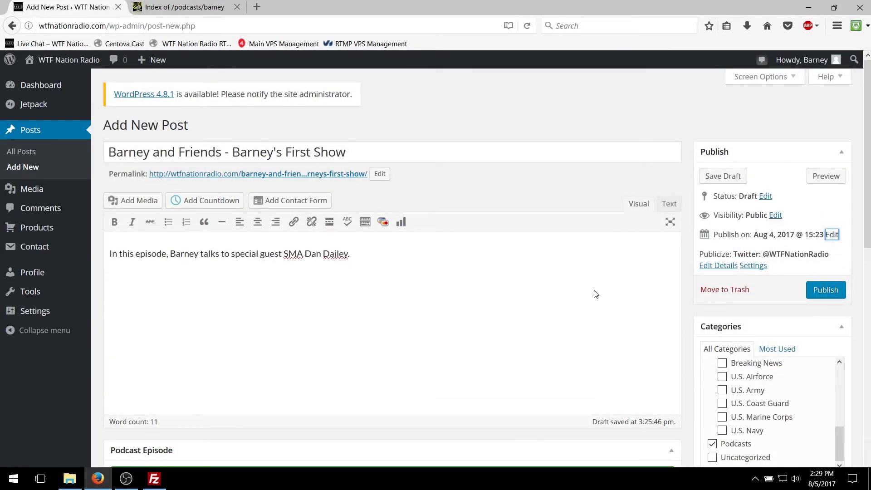
scroll(438, 256, "down", 3)
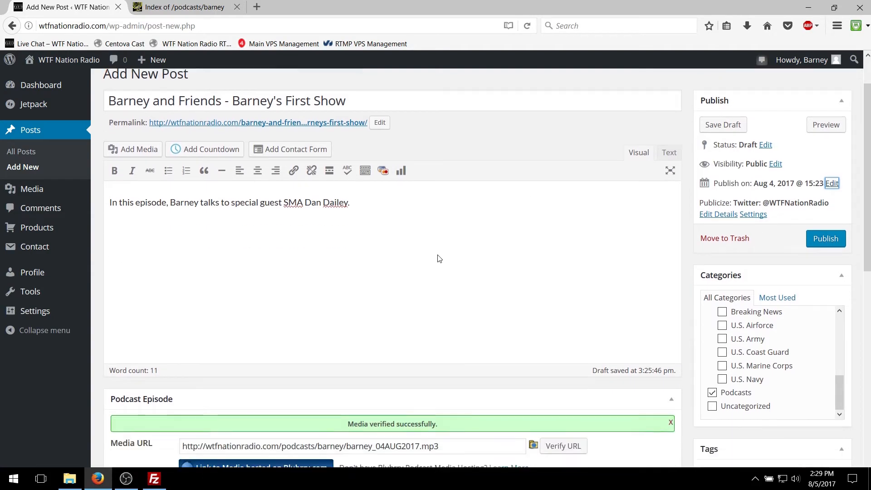
scroll(435, 256, "up", 3)
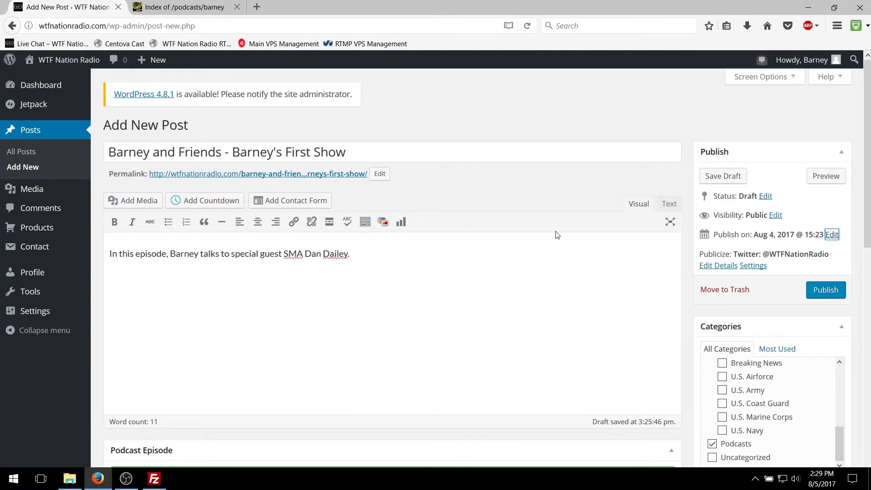
scroll(681, 295, "down", 3)
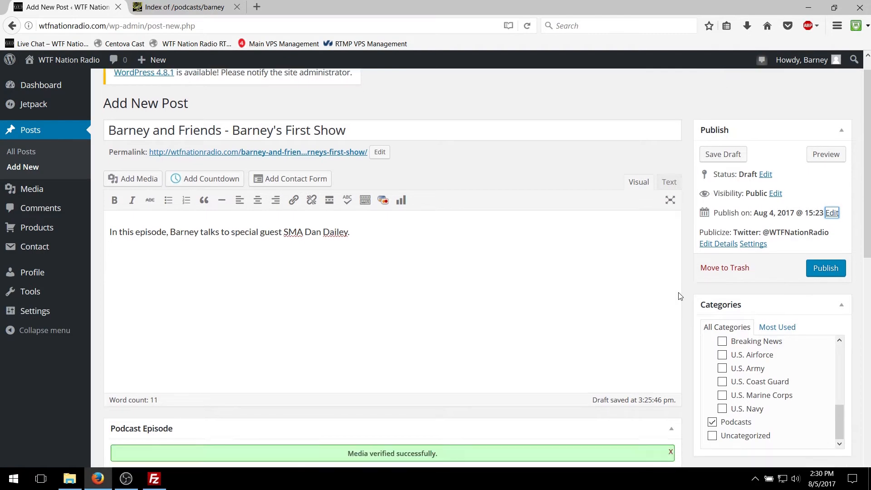
scroll(666, 212, "up", 3)
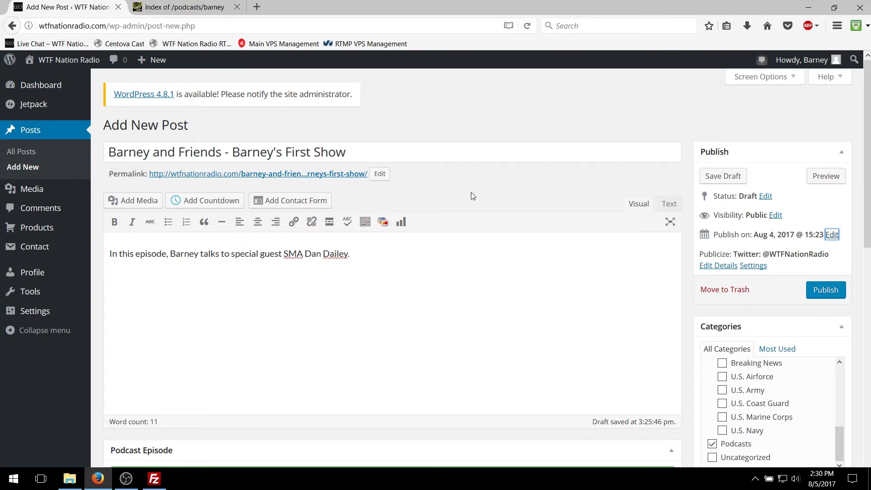
Step: Leave the post editor without saving and view the published podcast posts on the site's home page
left_click(51, 64)
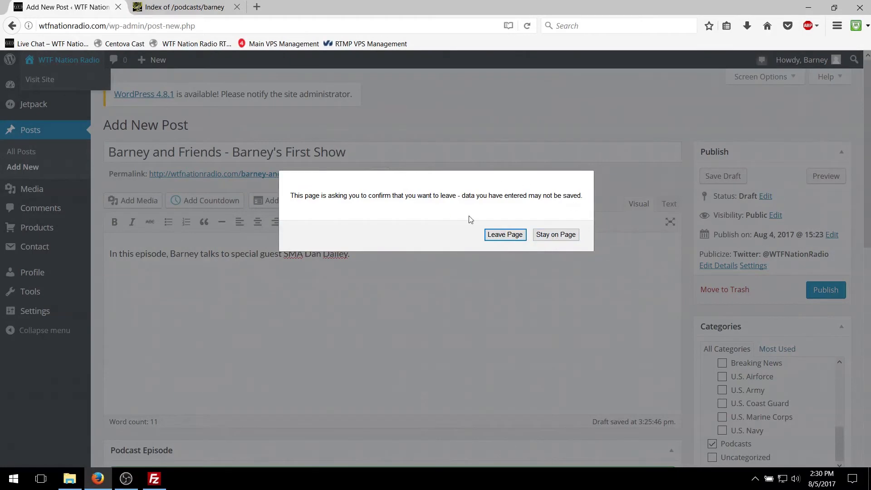
left_click(505, 235)
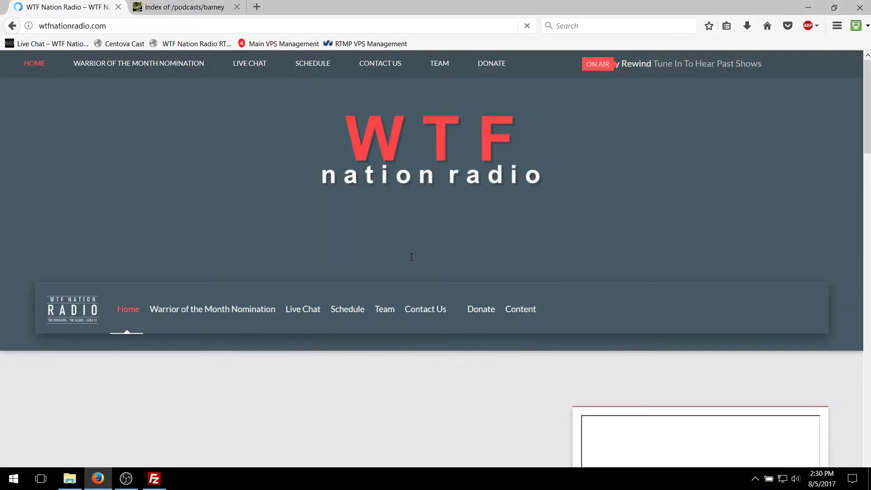
scroll(449, 234, "down", 5)
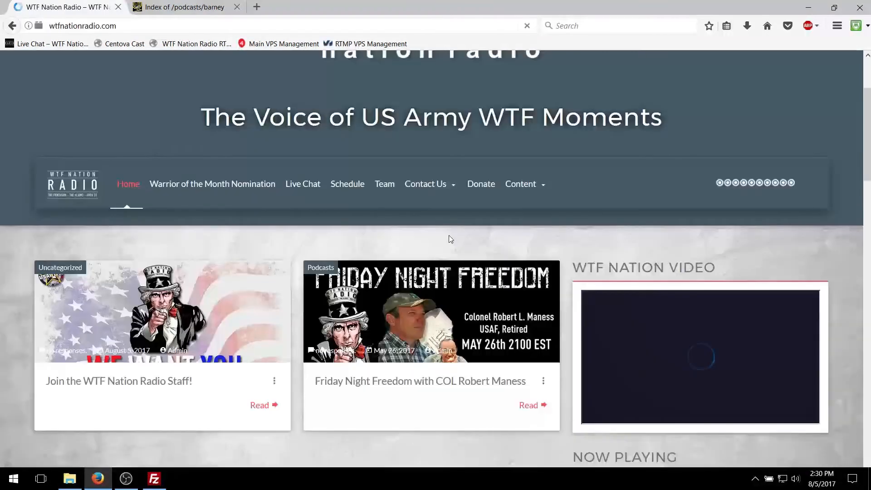
scroll(450, 238, "down", 1)
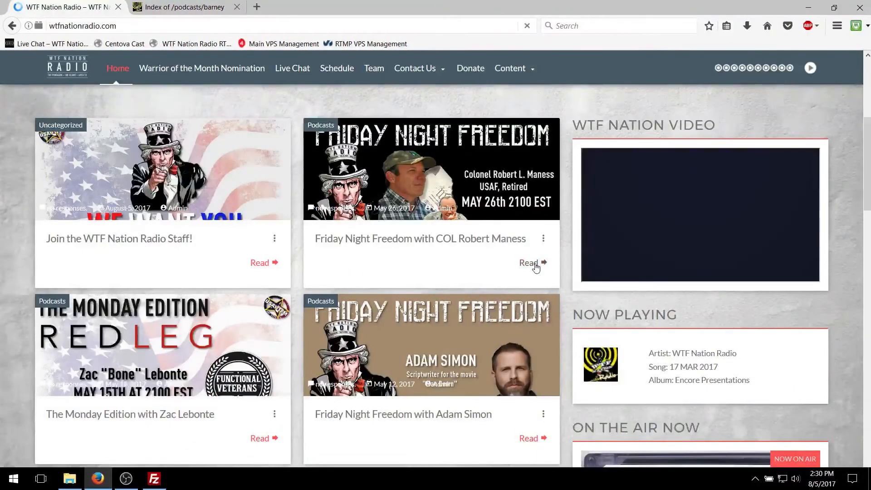
Step: Open the May 26, 2017 Friday Night Freedom post and examine its banner, title, date, category, podcast links and description
left_click(469, 204)
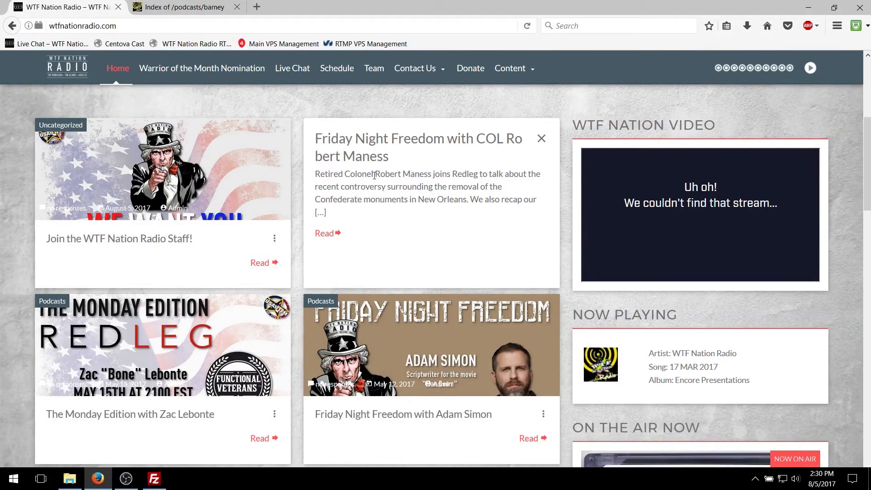
left_click(339, 232)
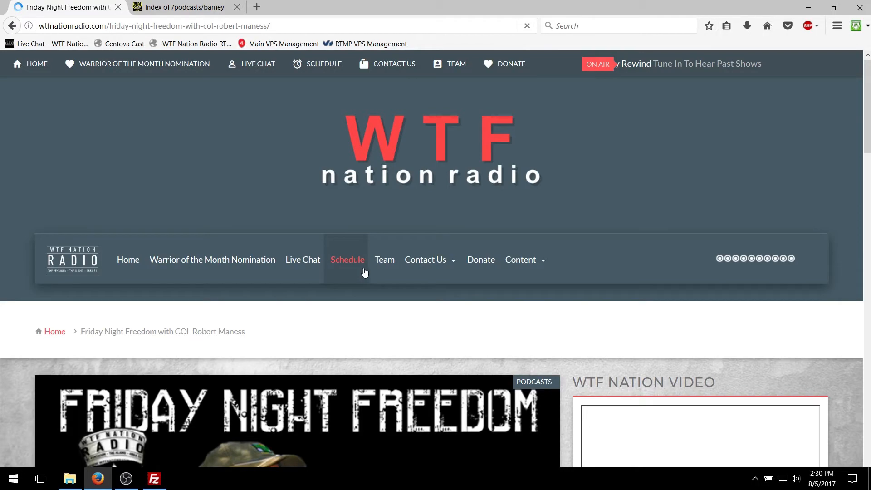
scroll(365, 272, "down", 15)
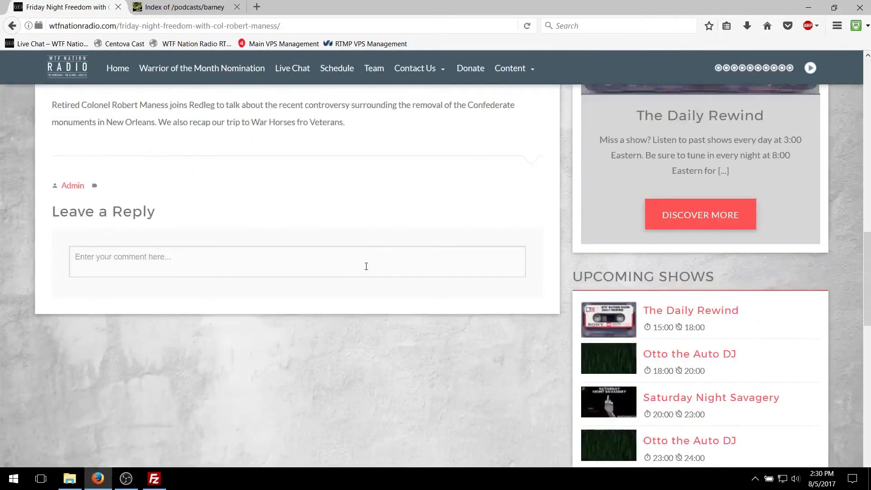
scroll(366, 266, "up", 4)
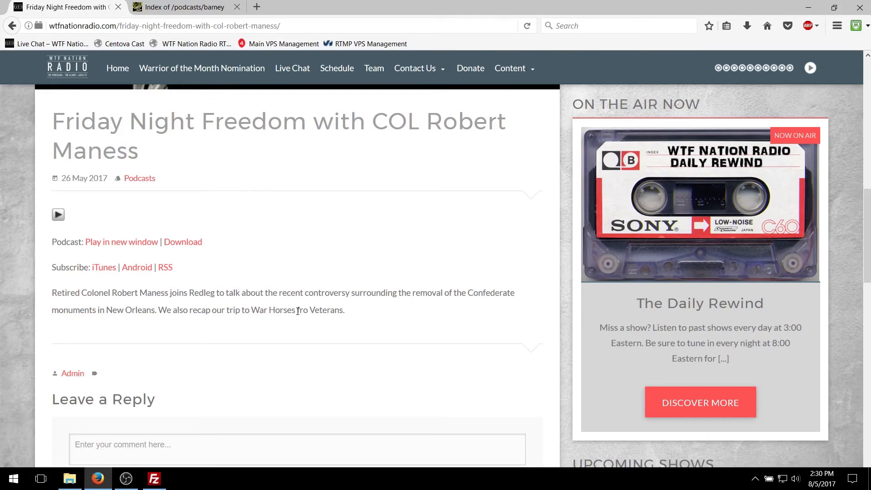
left_click_drag(297, 312, 308, 312)
scroll(325, 316, "up", 3)
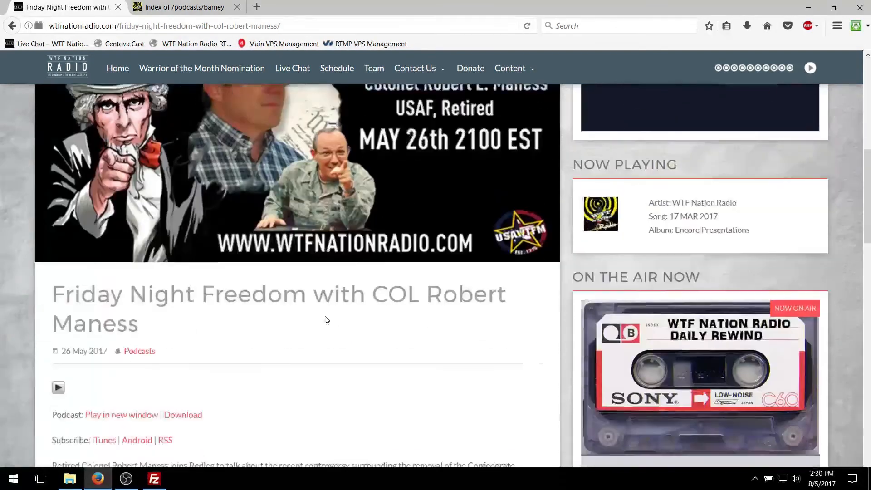
scroll(325, 316, "down", 3)
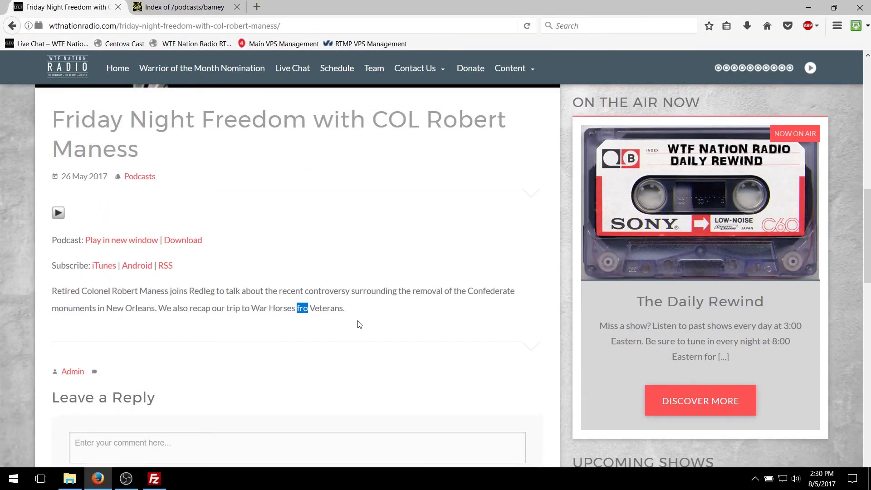
scroll(357, 323, "down", 3)
scroll(356, 324, "up", 10)
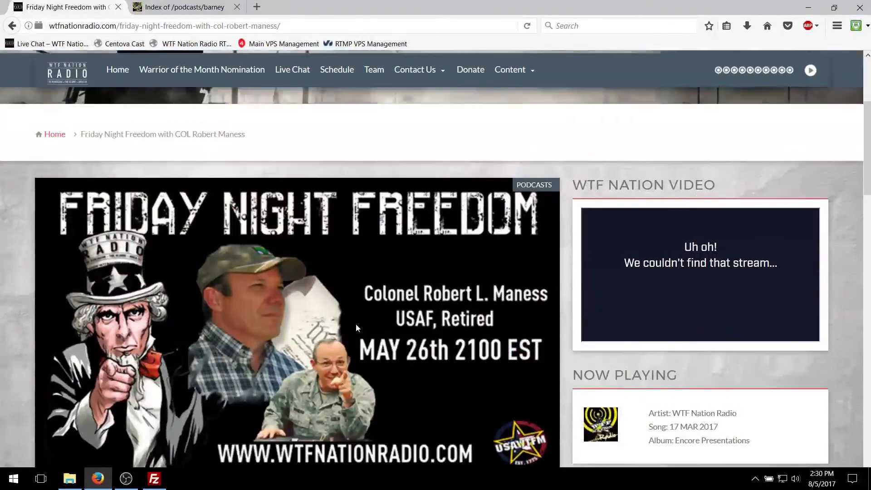
scroll(356, 323, "up", 2)
scroll(132, 135, "up", 3)
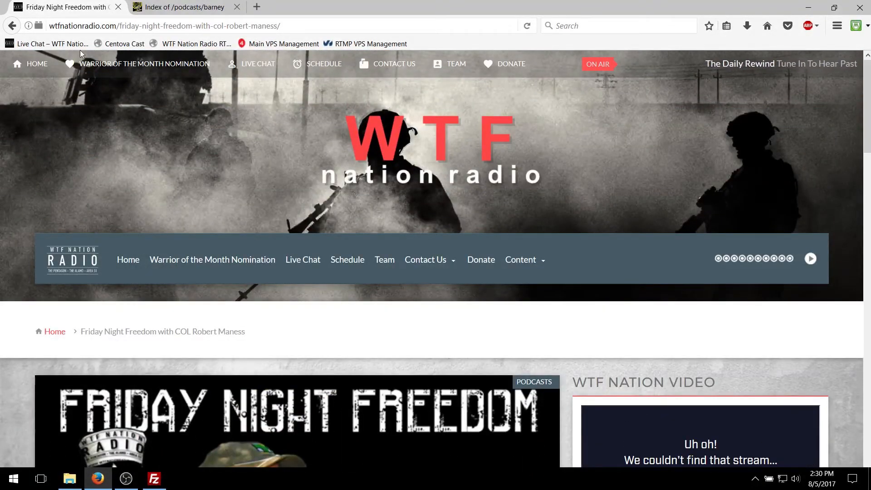
Step: Return to the site's admin area and open the draft "Barney and Friends - Barney's First Show" for editing
left_click(12, 26)
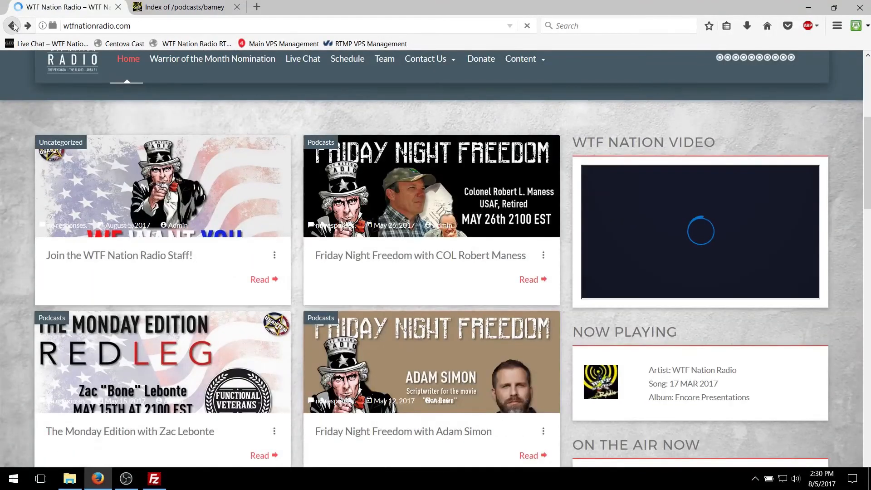
left_click(12, 26)
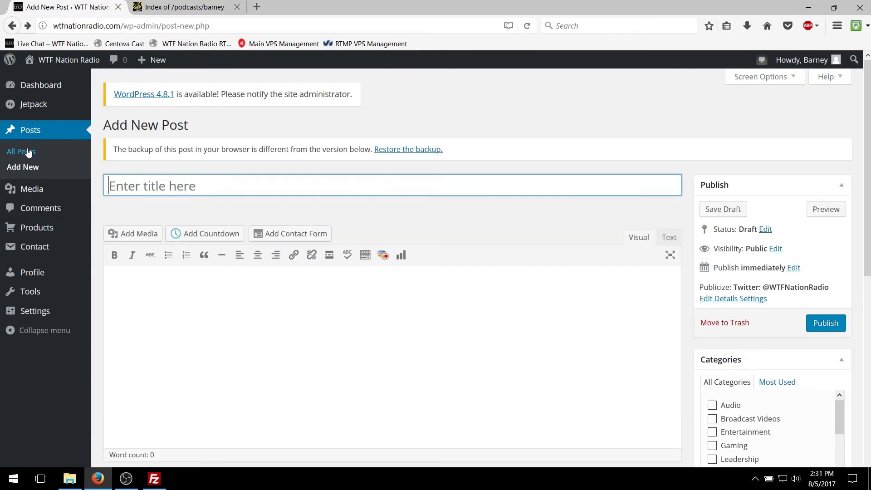
left_click(28, 152)
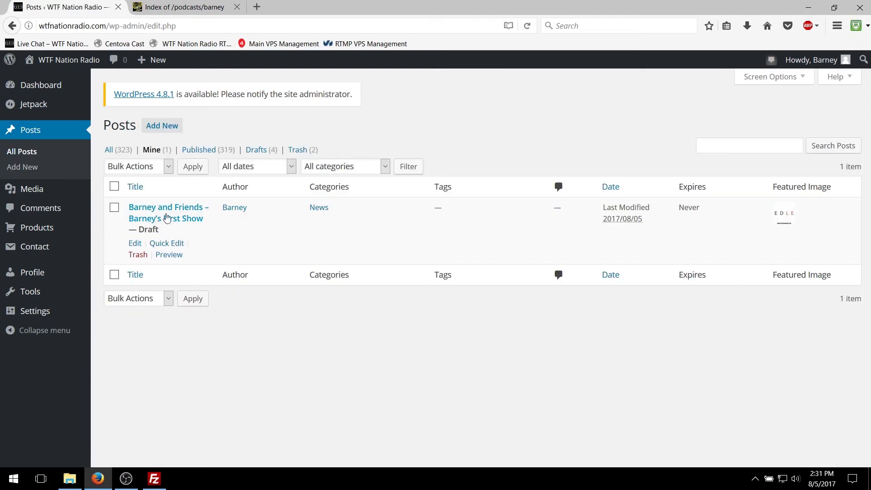
left_click(135, 244)
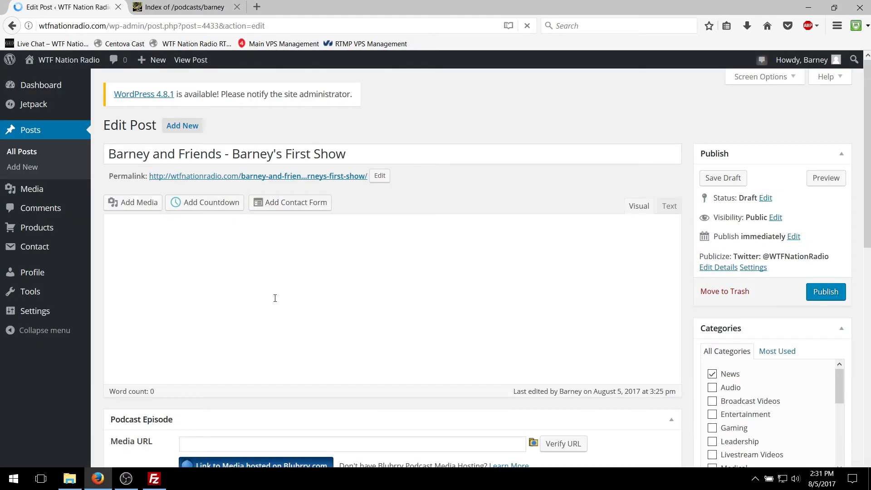
Step: Check the reopened draft's text, podcast media URL, publish date, category and featured image
scroll(408, 319, "down", 2)
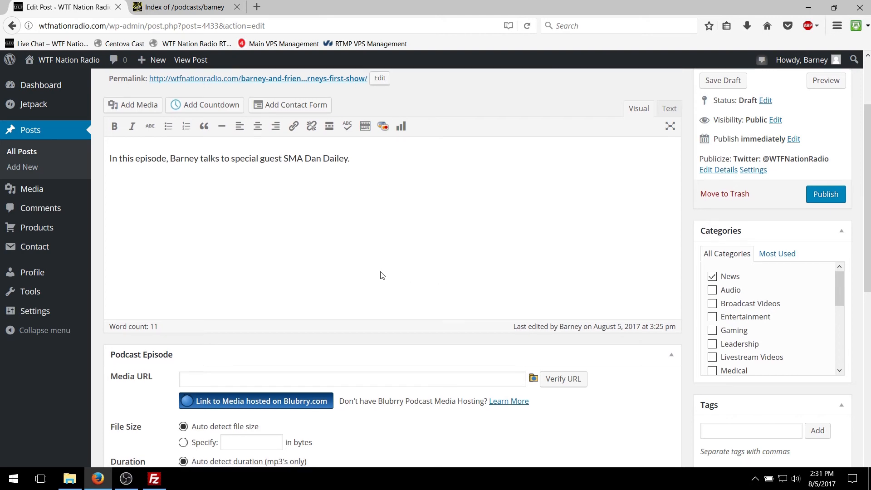
scroll(383, 274, "down", 6)
scroll(383, 274, "up", 8)
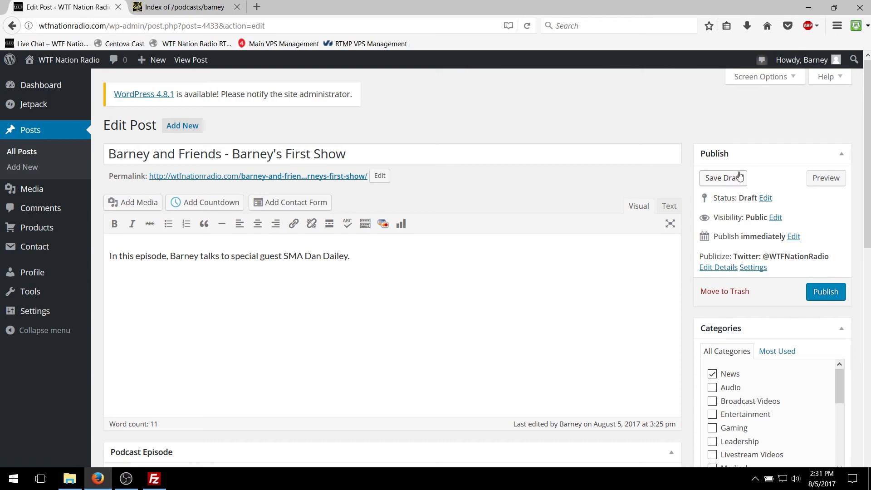
scroll(391, 180, "down", 8)
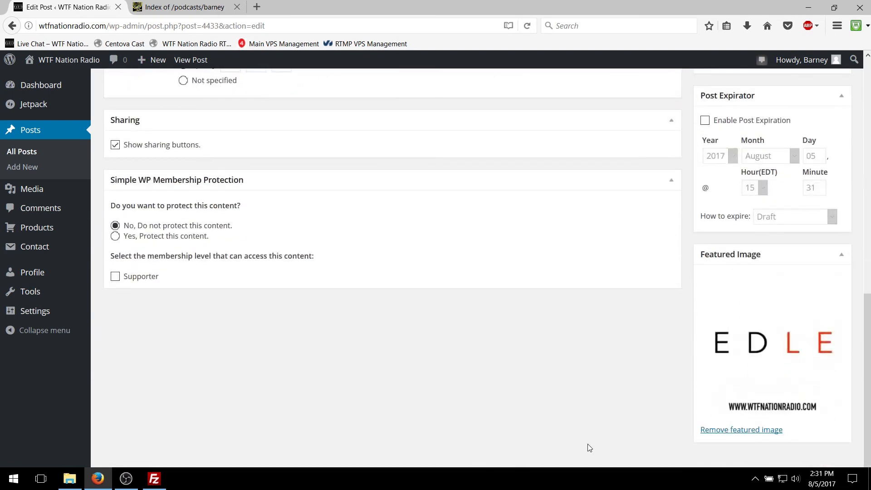
scroll(648, 213, "up", 8)
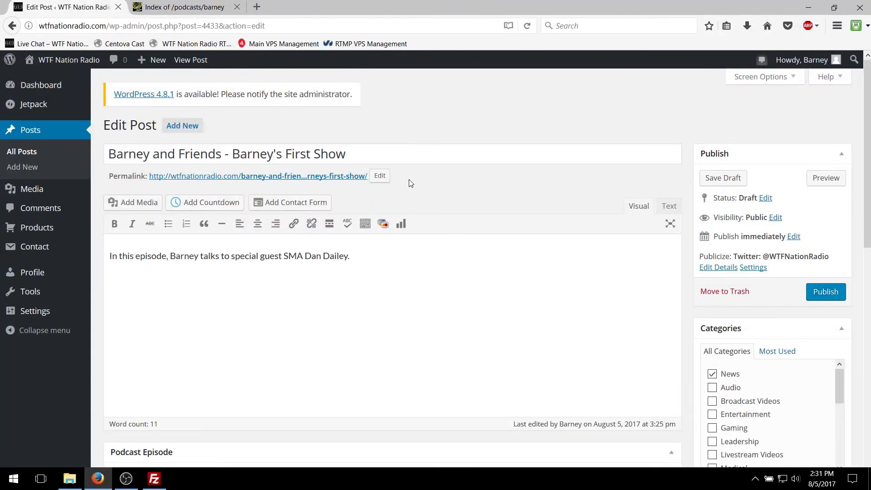
scroll(411, 183, "down", 8)
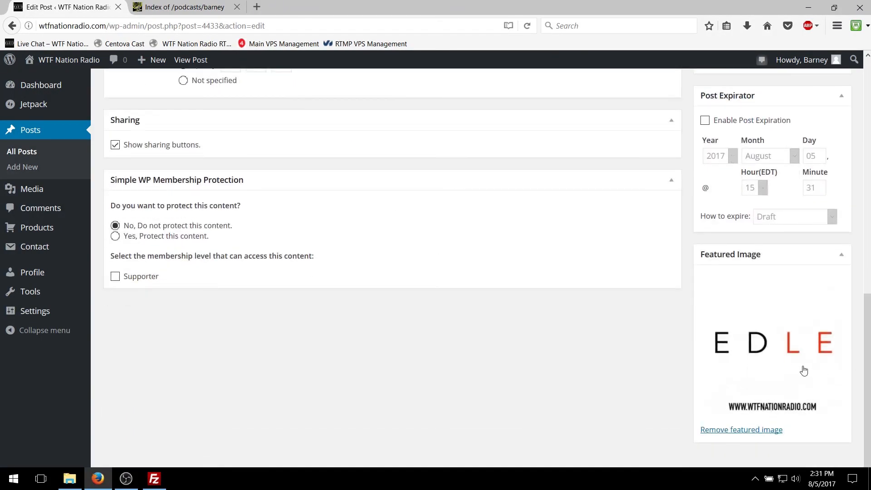
scroll(804, 371, "up", 8)
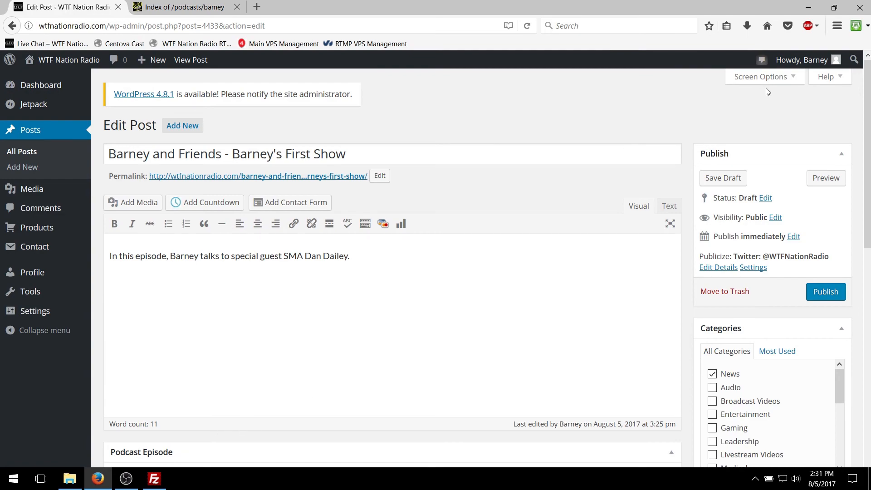
Step: Minimize the browser window to show the desktop
left_click(807, 8)
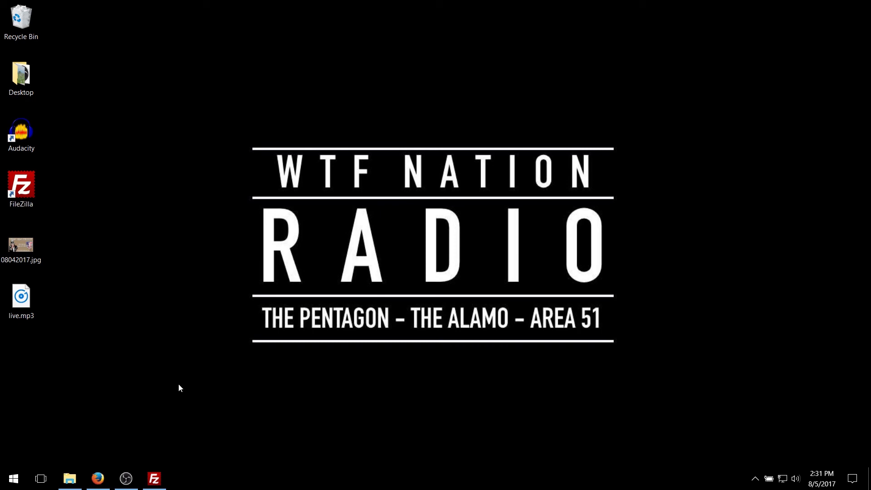
mouse_move(131, 474)
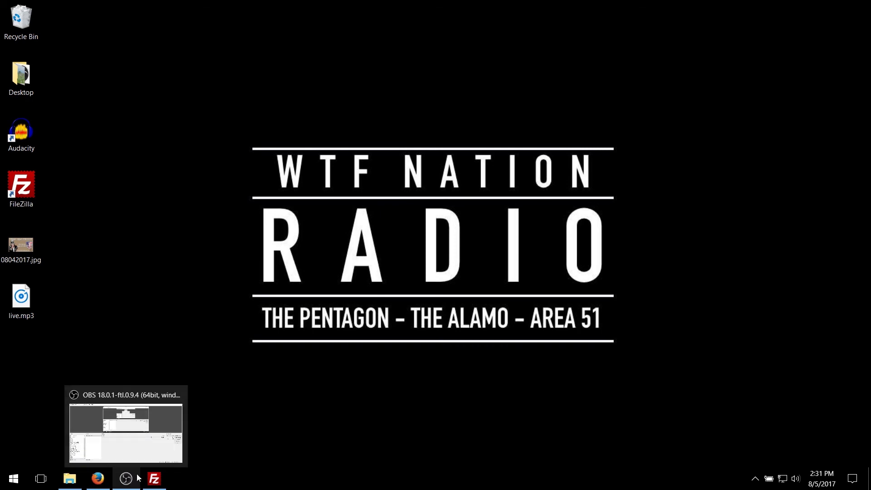